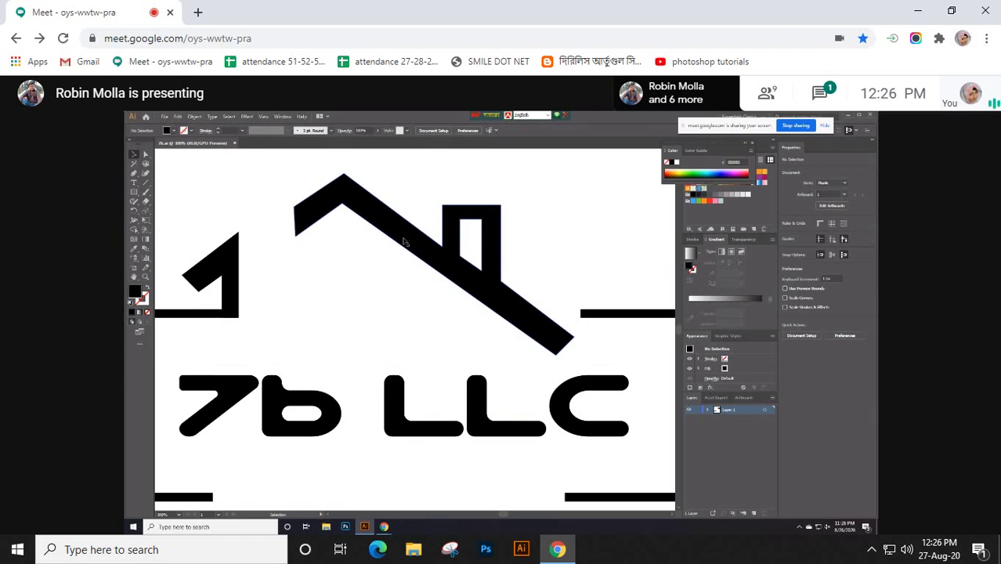
mouse_move(468, 249)
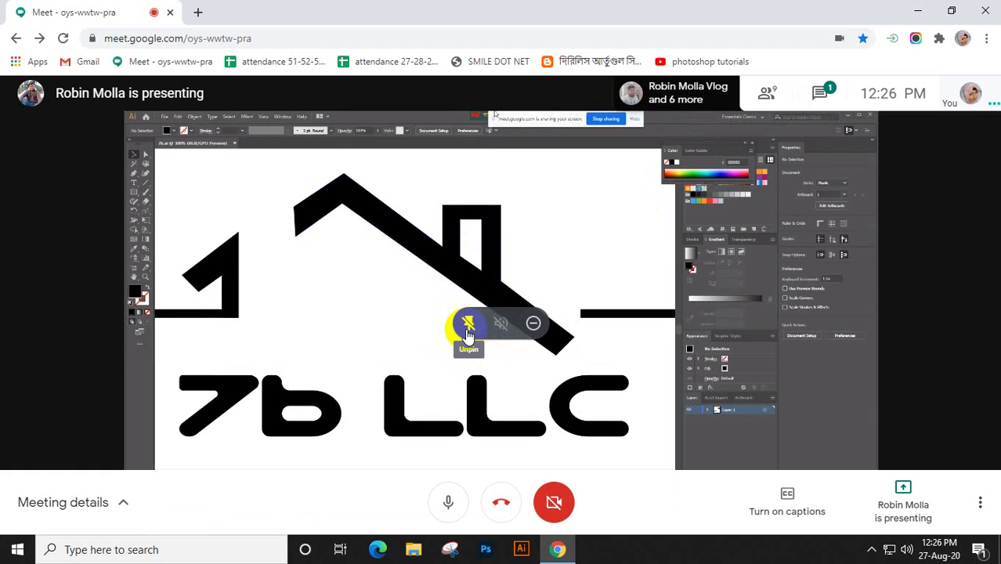
left_click(505, 329)
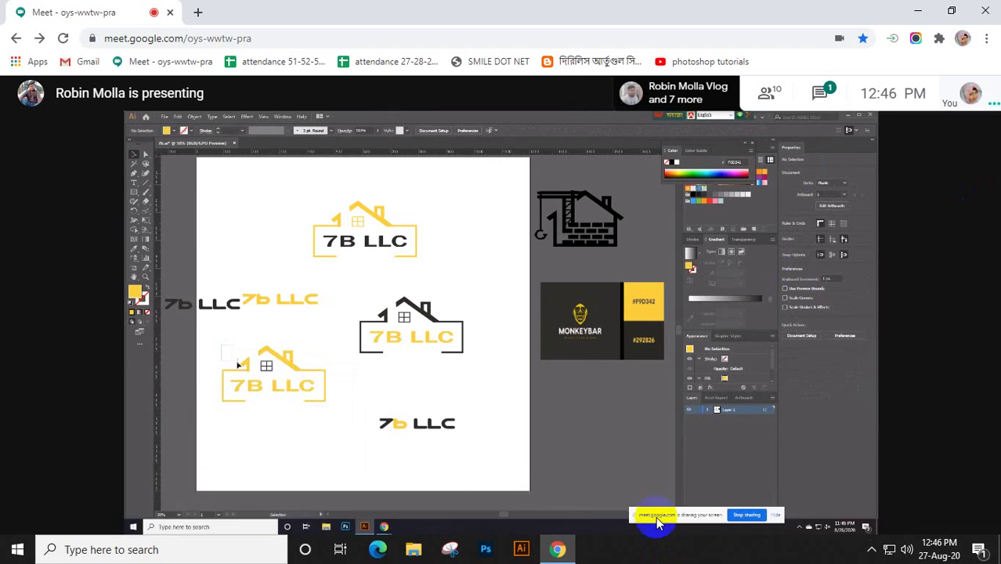
Step: Open the bookmarked attendance spreadsheet for batches GD 27 to GD 30 in a new browser tab
left_click(206, 12)
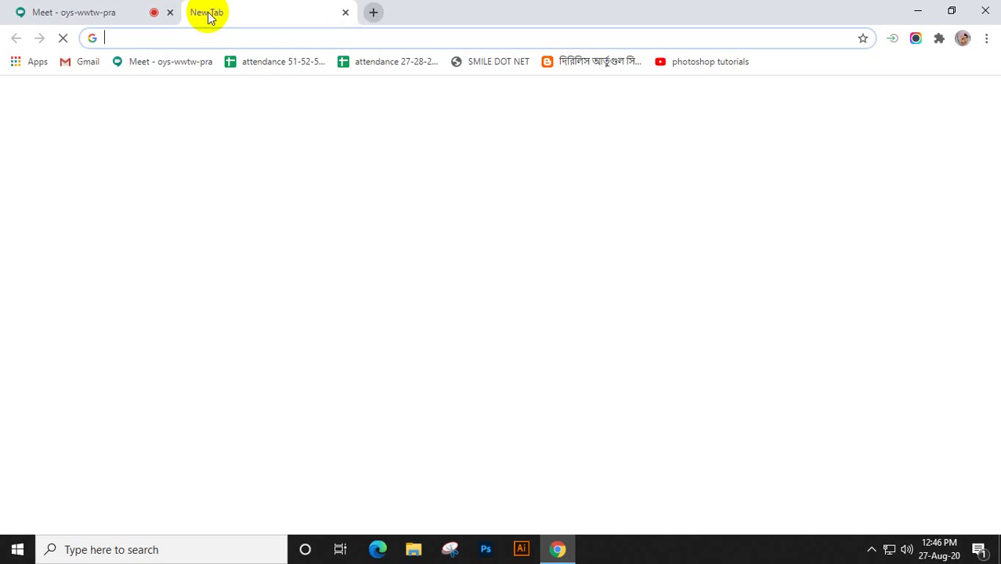
left_click(412, 65)
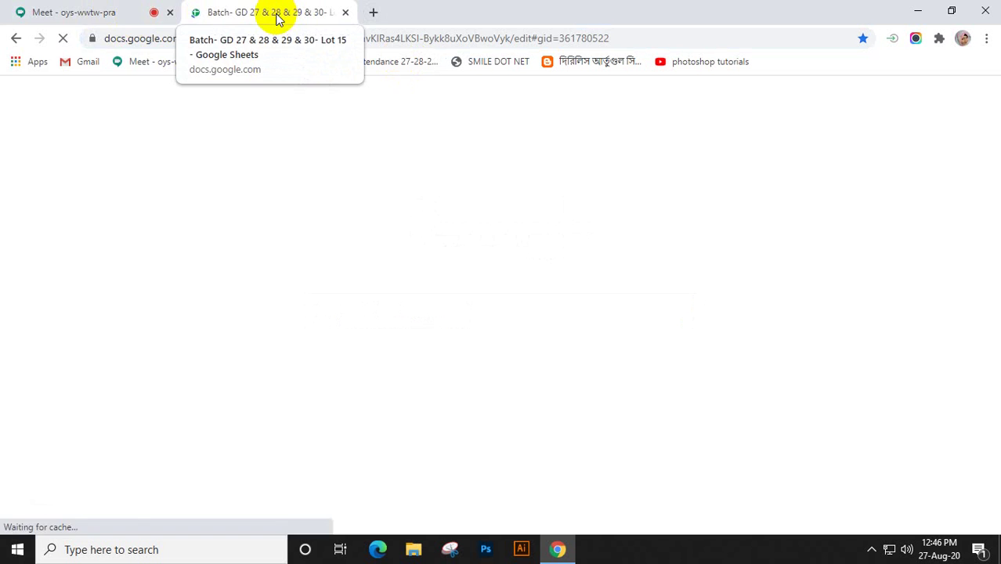
Step: Present the screen in the Meet call, returning to the attendance spreadsheet with the sharing notice hidden
left_click(107, 14)
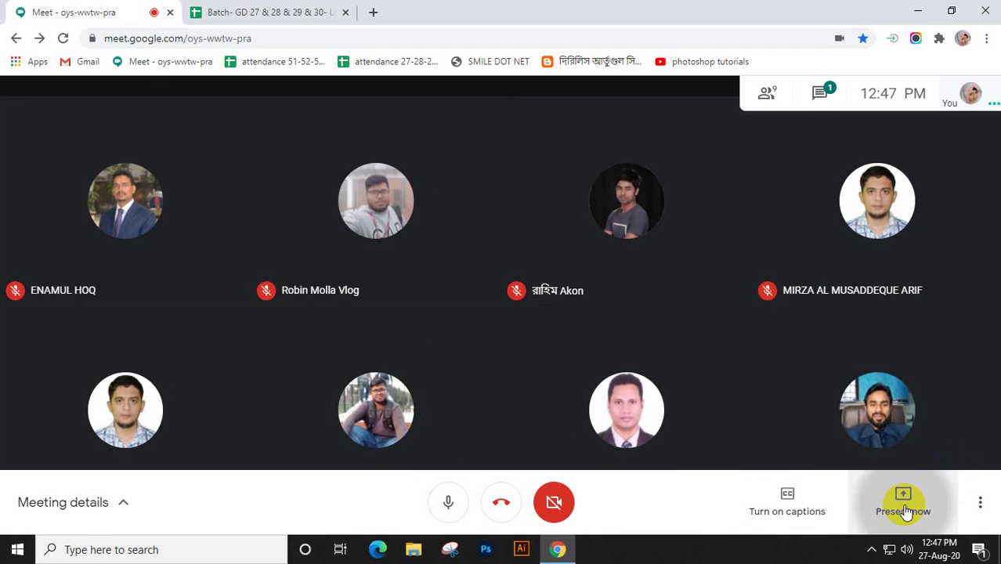
left_click(901, 495)
left_click(876, 374)
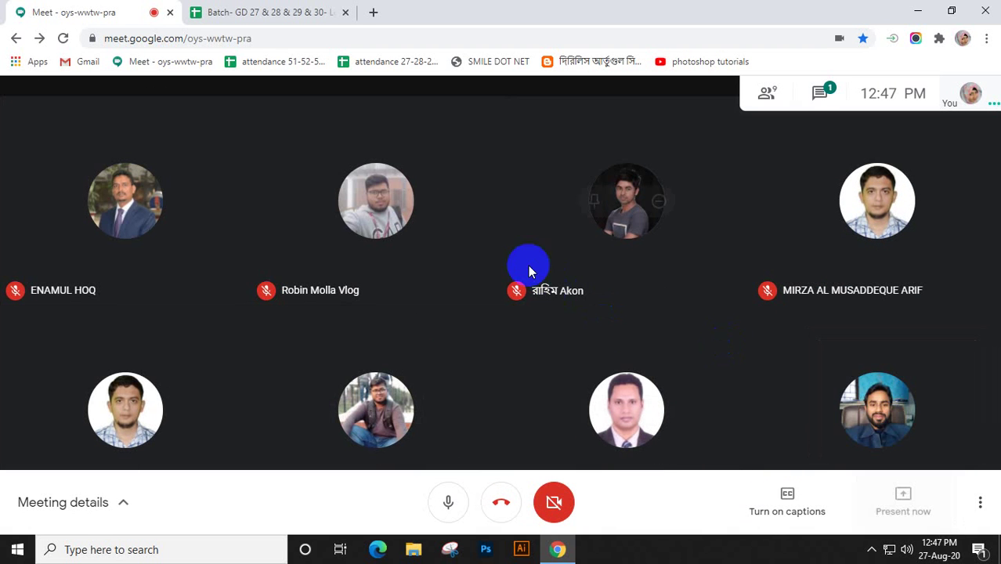
left_click(630, 355)
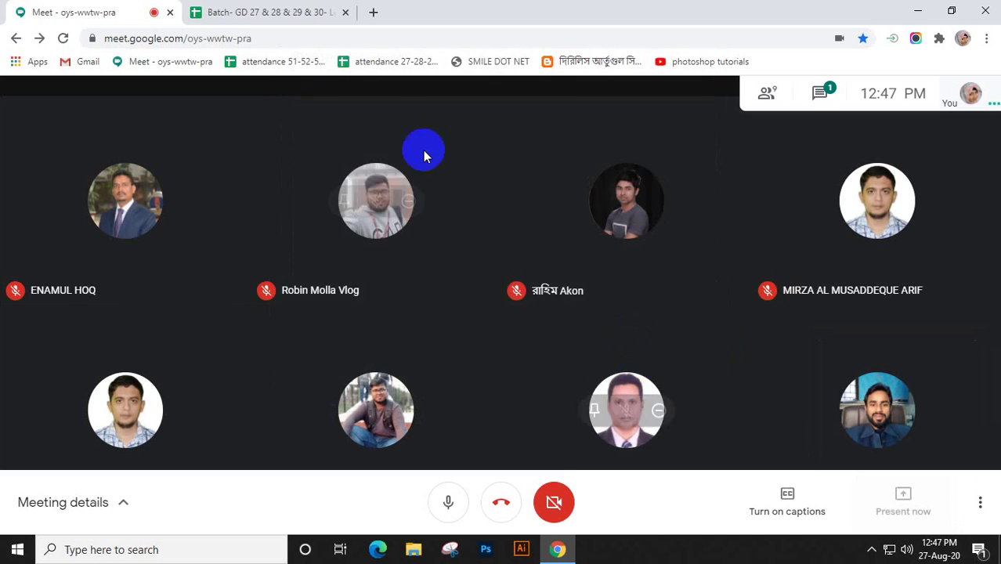
left_click(257, 13)
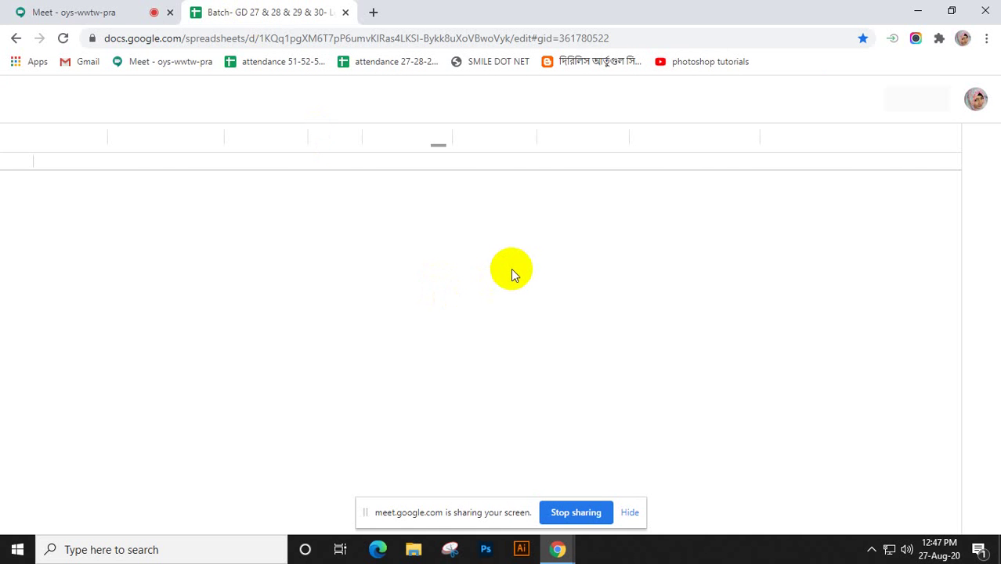
left_click(632, 514)
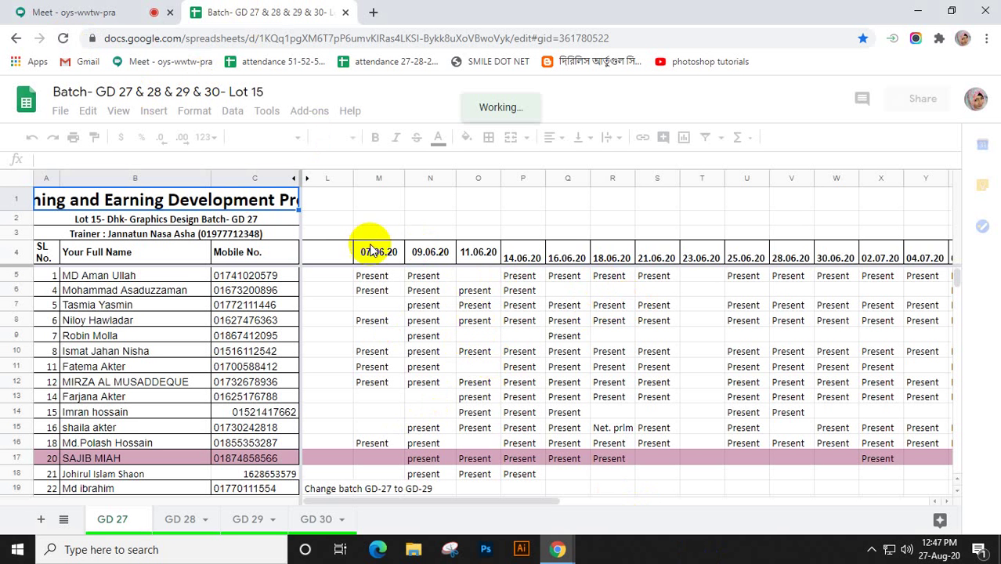
Step: Hide the older attendance columns L through AJ on the GD 27 sheet
left_click(340, 177)
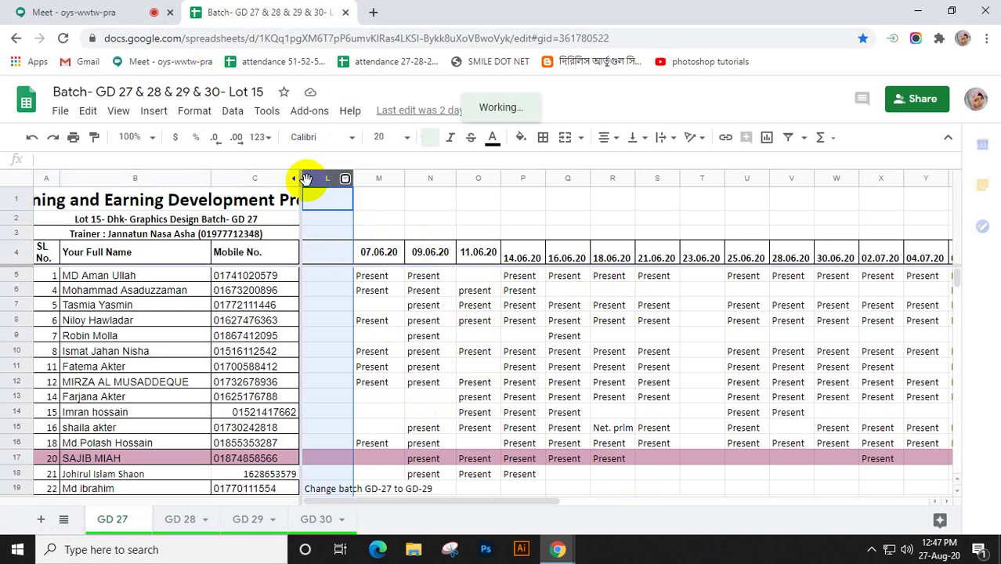
left_click(913, 180, "shift")
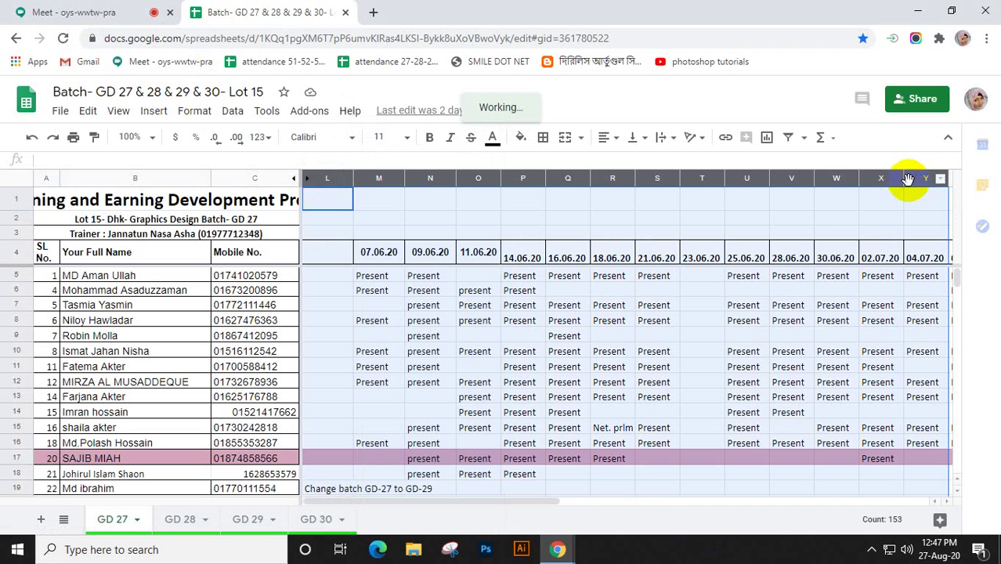
right_click(908, 178)
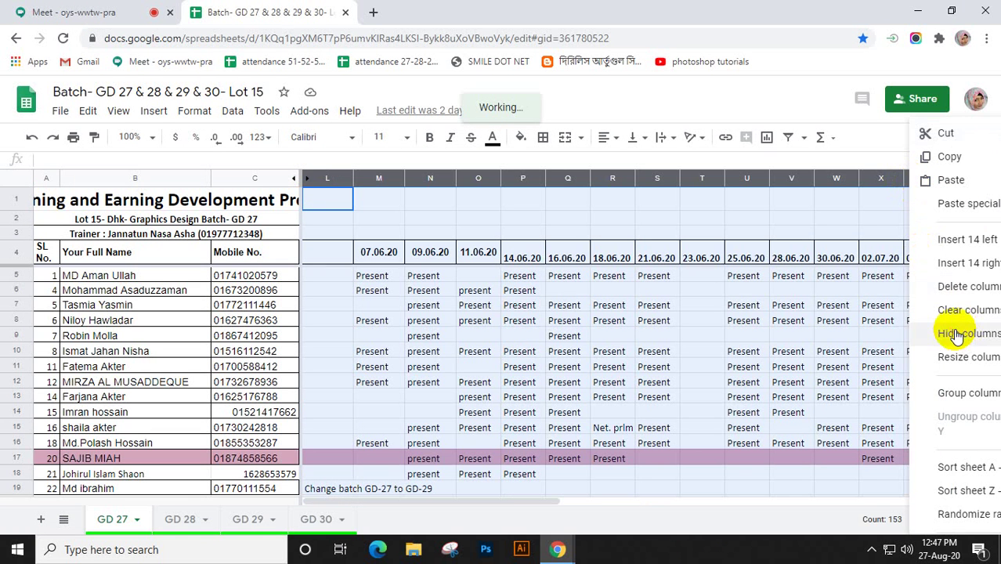
key("Escape")
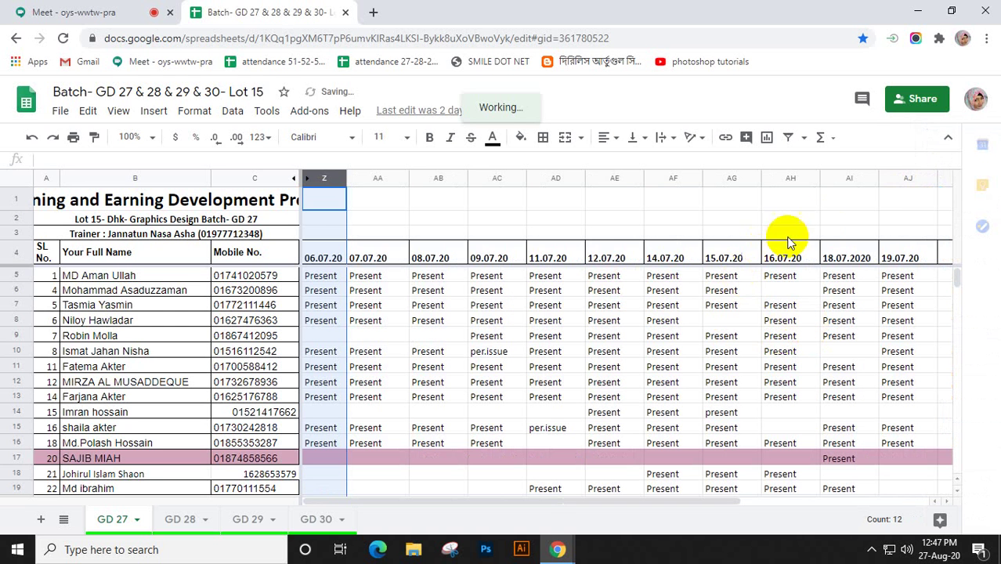
left_click(895, 182, "shift")
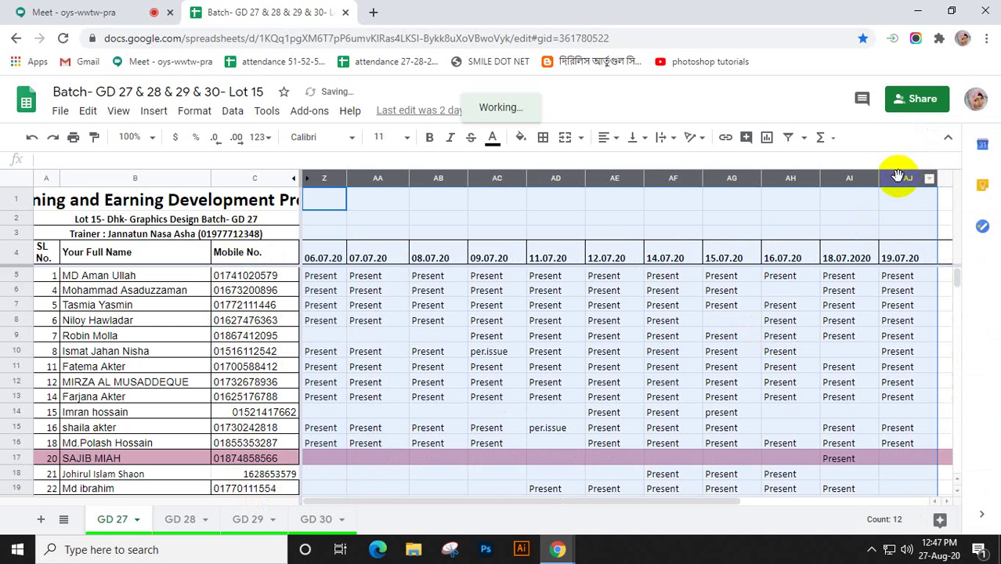
right_click(895, 182)
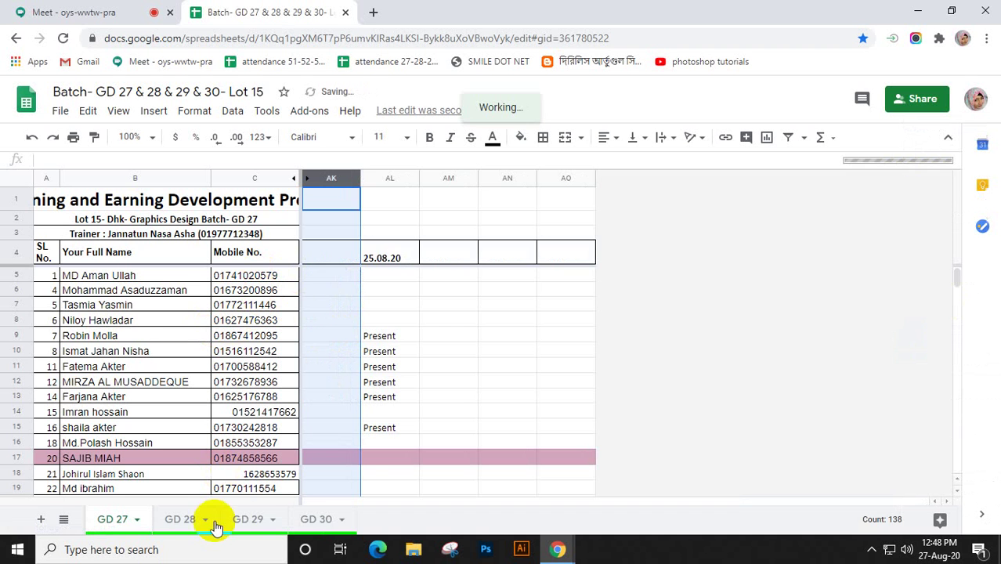
Step: Copy the date header from AL4 into AM4 and change it to 27.08.20
left_click(392, 253)
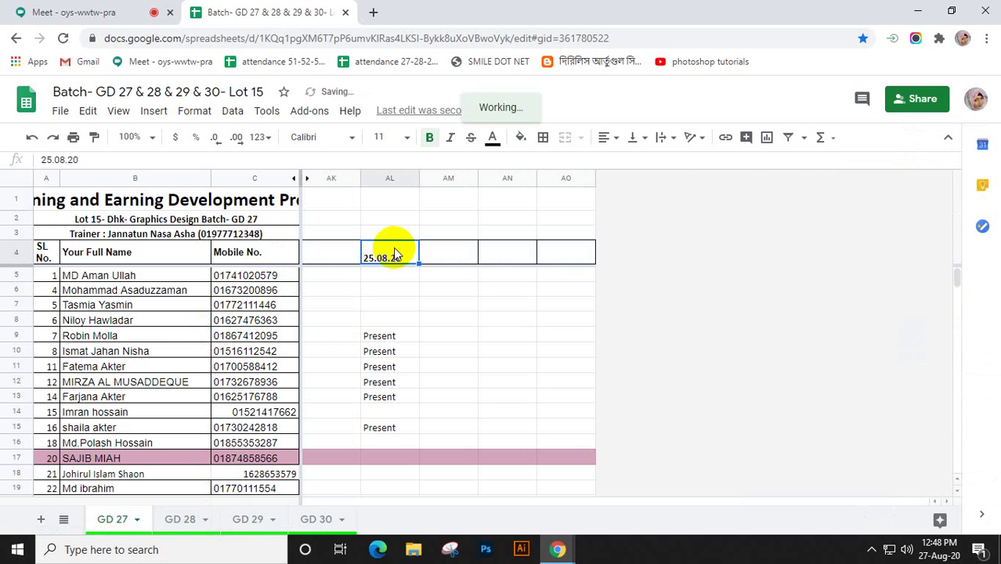
key("ctrl+c")
left_click(448, 260)
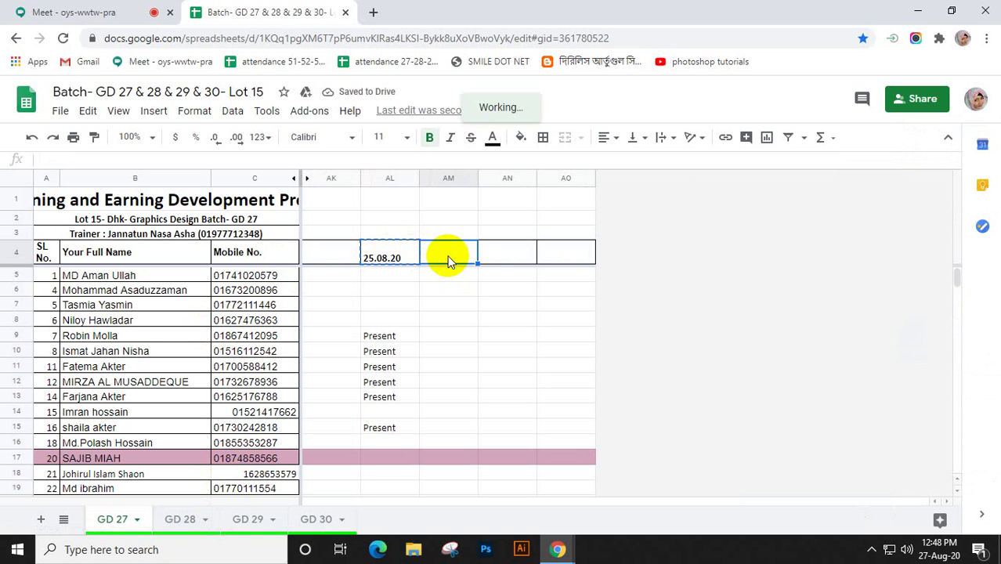
key("ctrl+v")
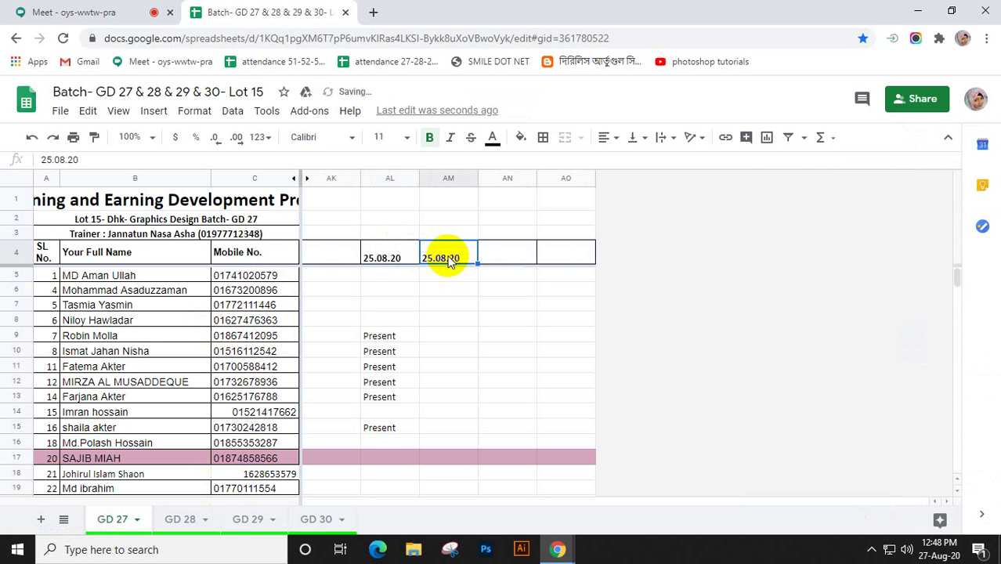
left_click(46, 159)
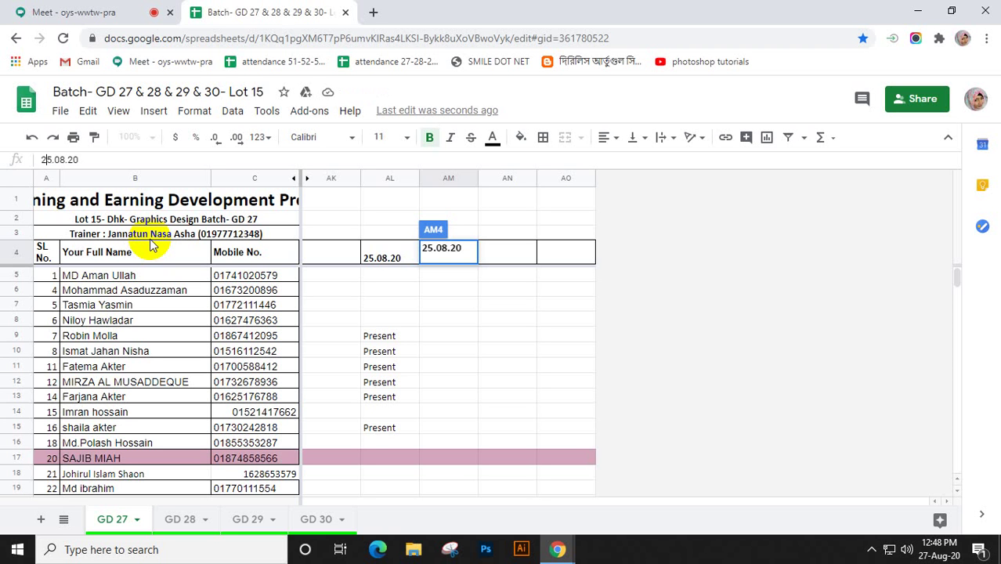
key("Delete")
type("7")
Step: Copy a "Present" entry from the 25.08.20 column into cells AM5 and AM9 of the 27.08.20 column
left_click(388, 339)
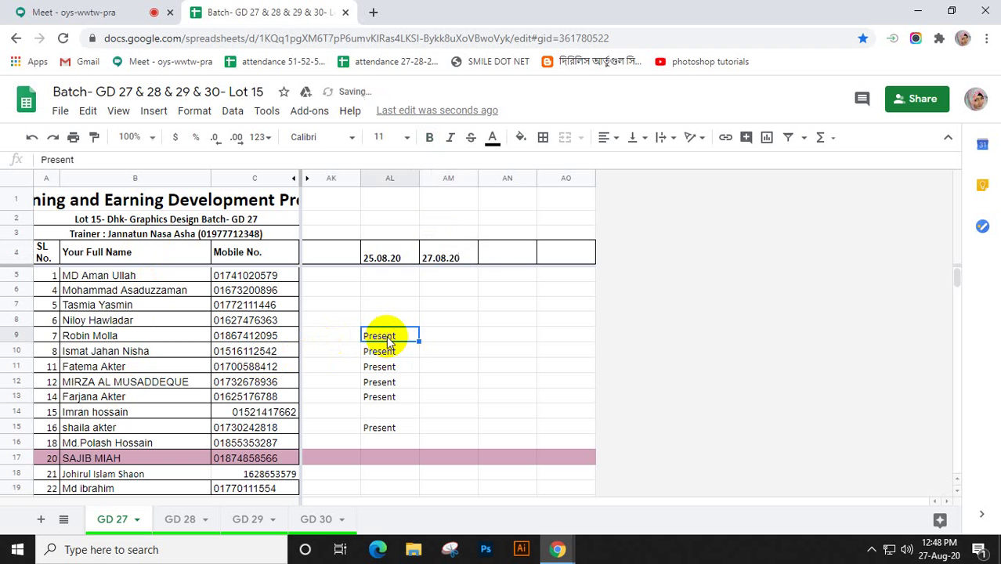
left_click(444, 278)
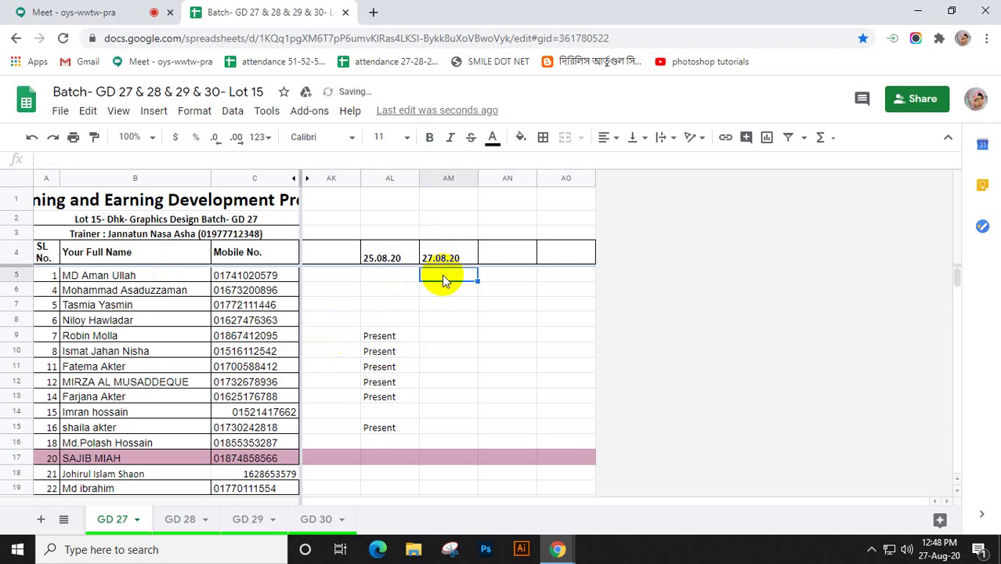
key("ctrl+v")
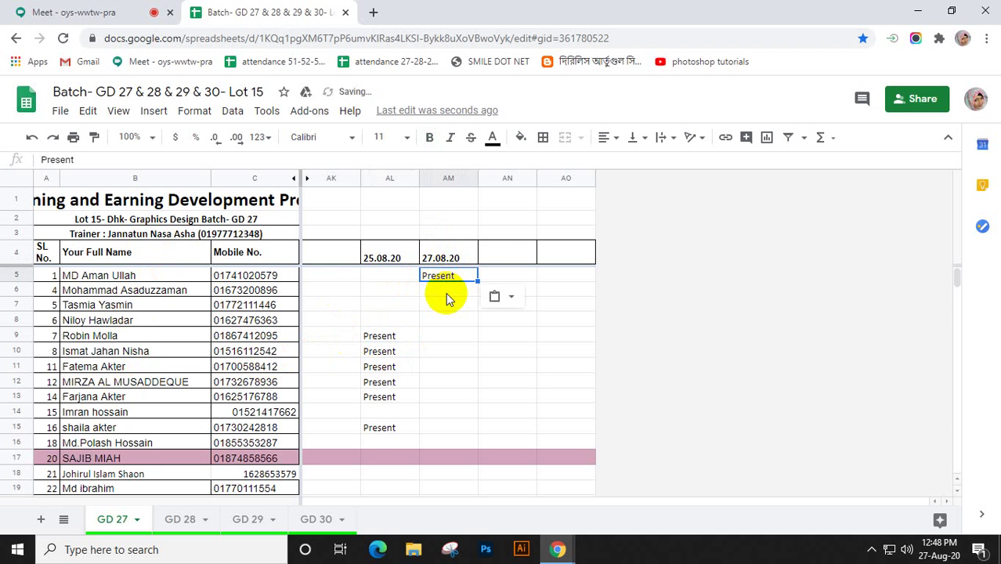
left_click(447, 294)
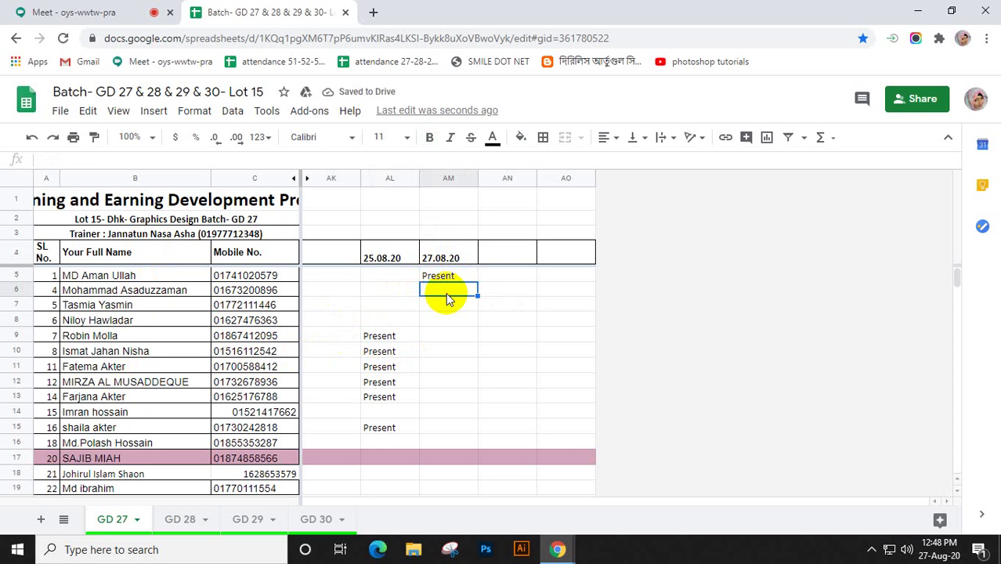
left_click(441, 306)
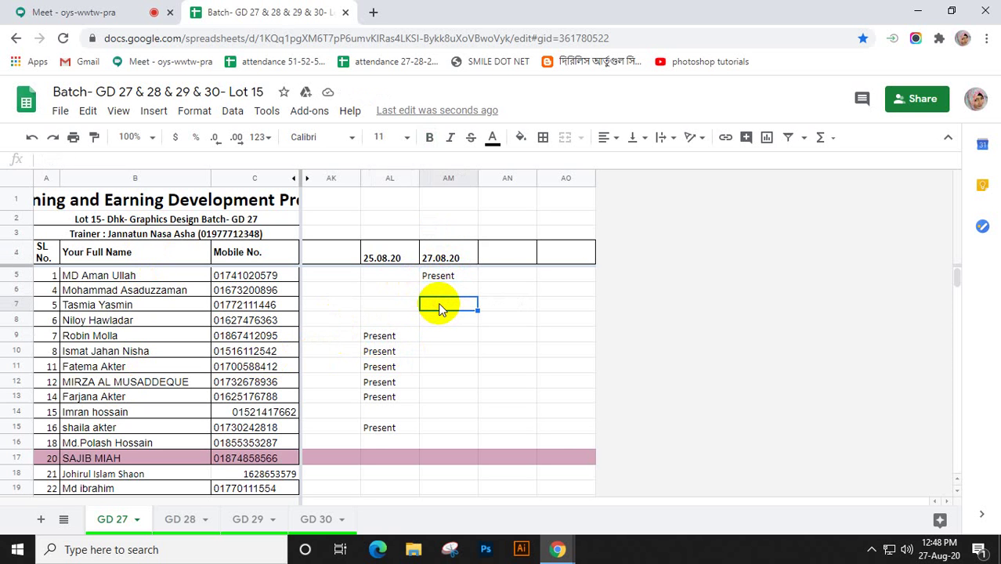
left_click(443, 321)
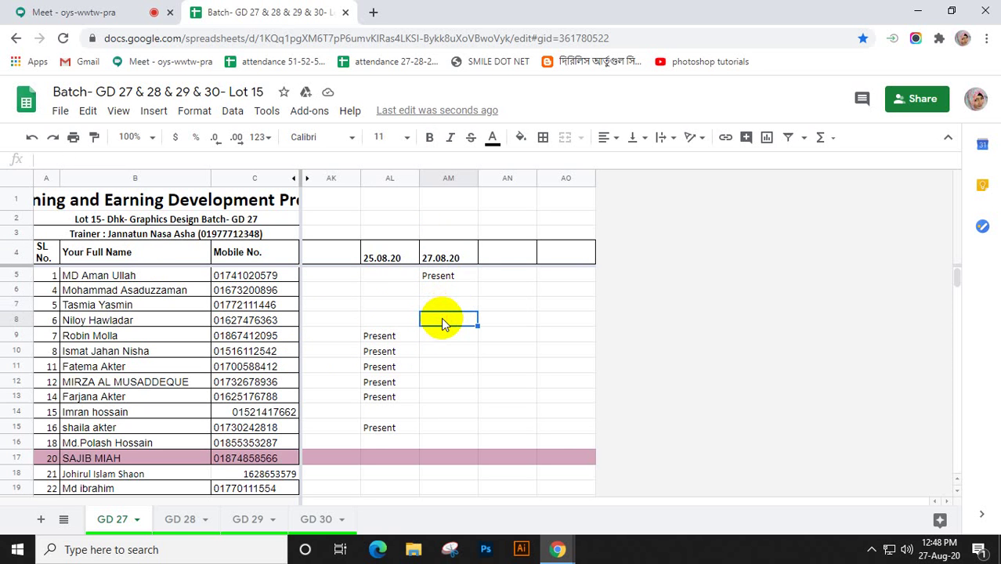
left_click(444, 336)
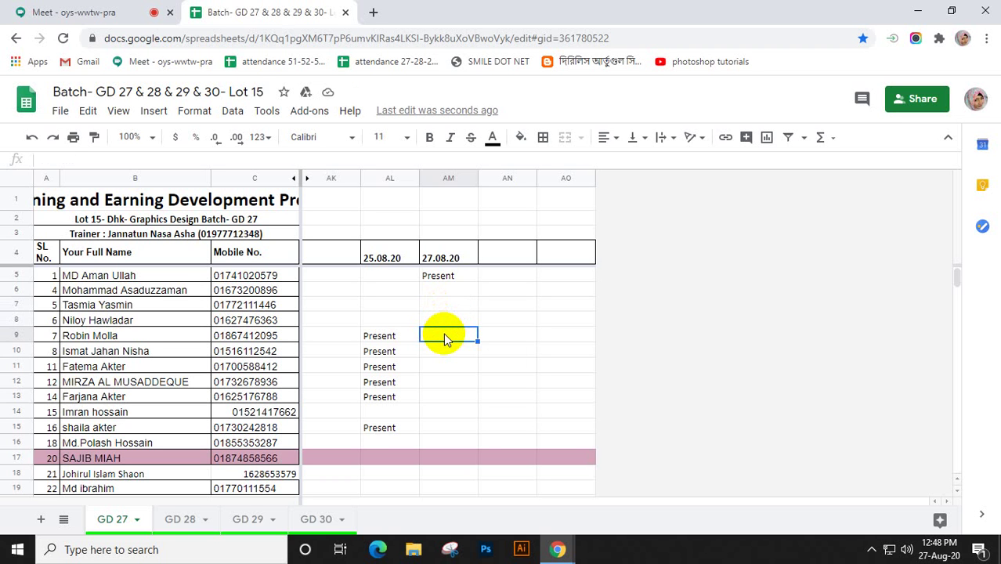
key("ctrl+v")
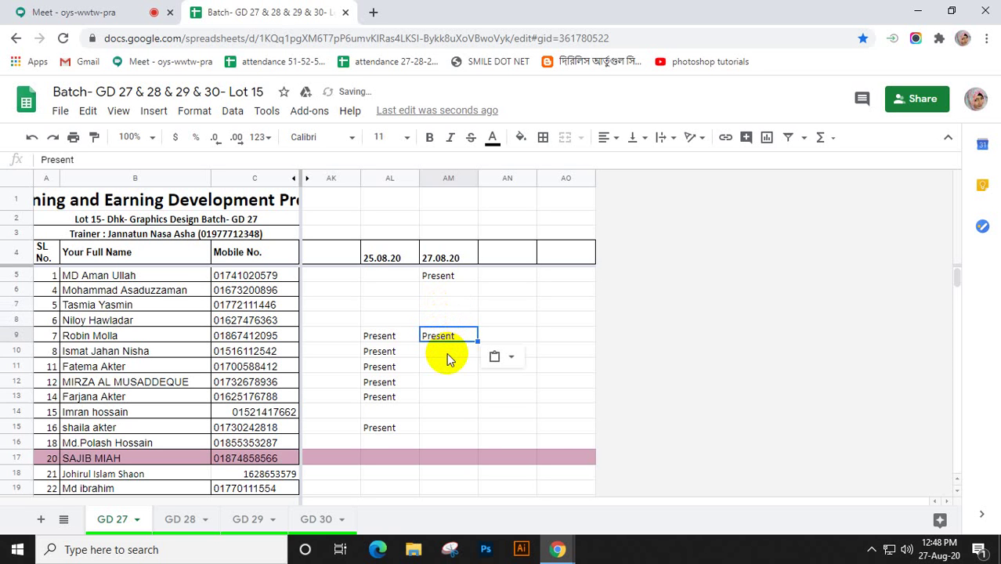
Step: Mark "Present" in cells AM11, AM12 and AM13 of the 27.08.20 column on the GD 27 sheet
left_click(447, 354)
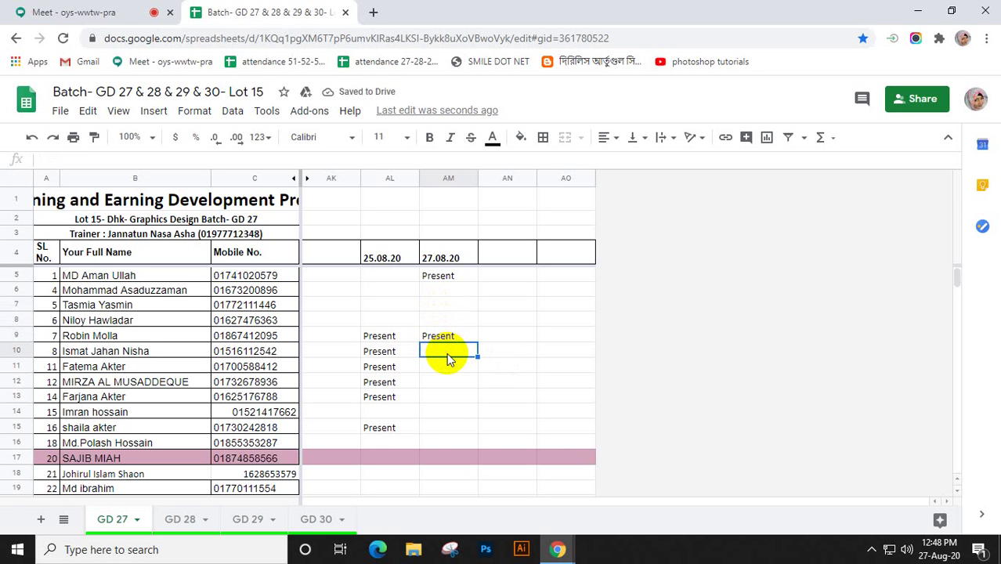
left_click(449, 367)
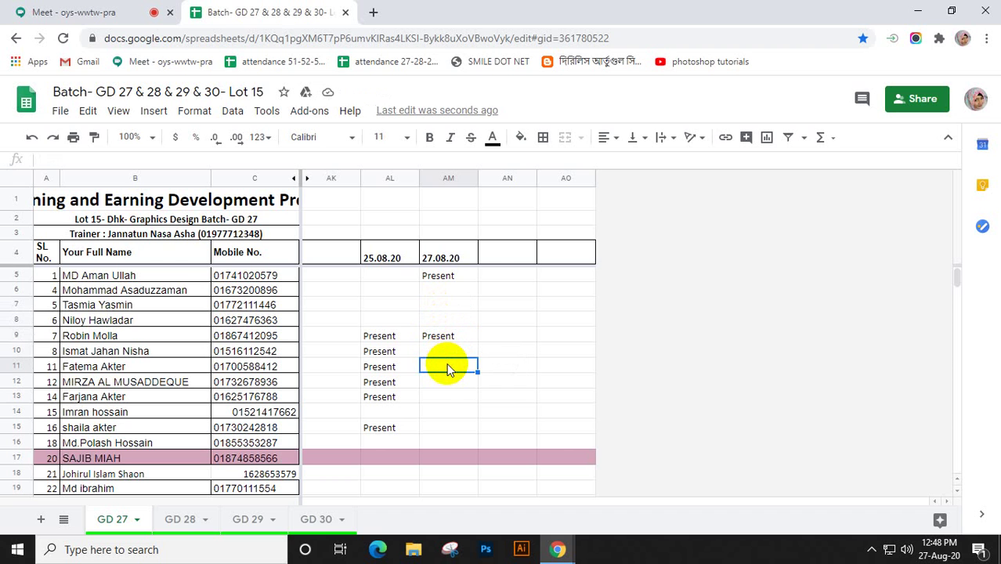
type("Present")
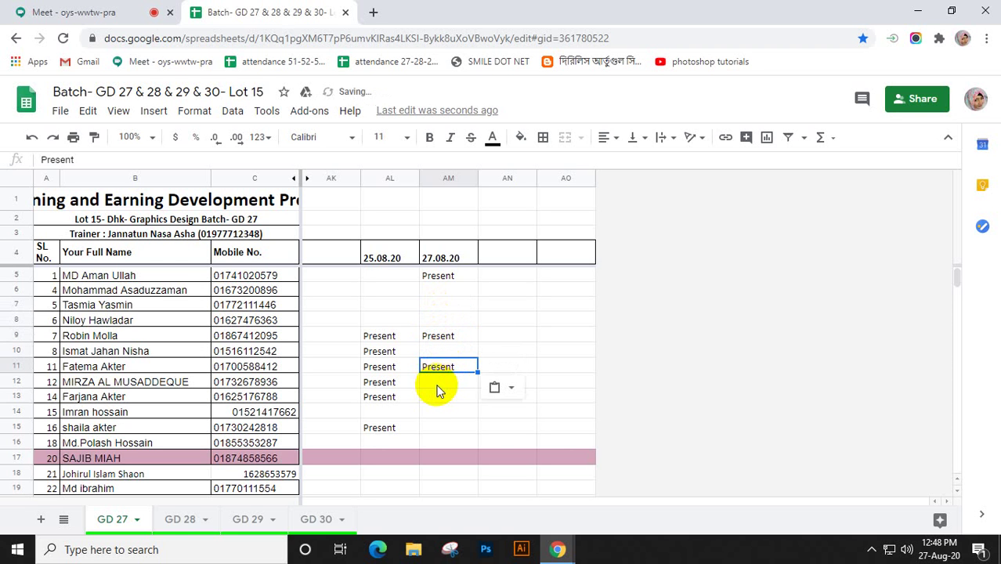
left_click(438, 385)
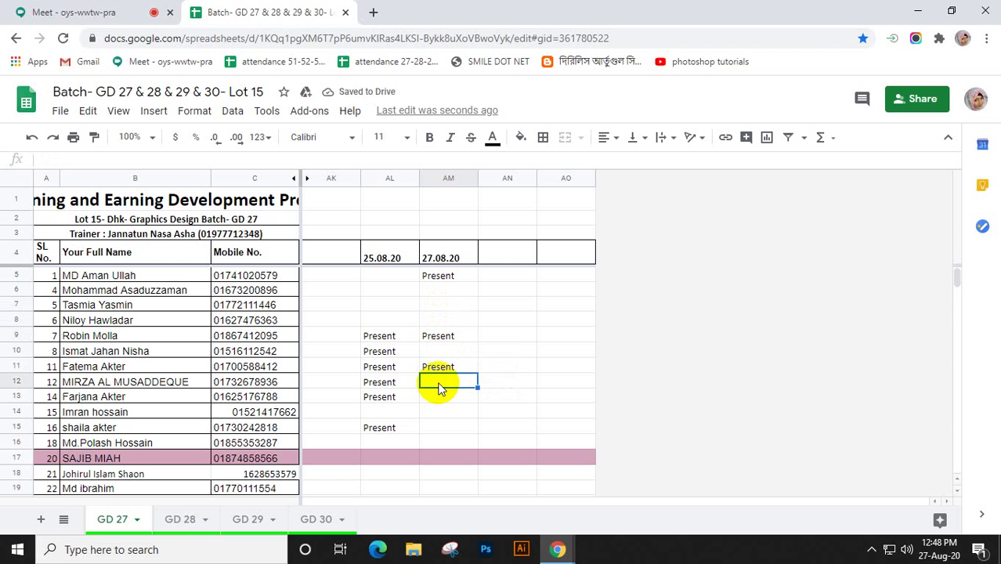
type("Present")
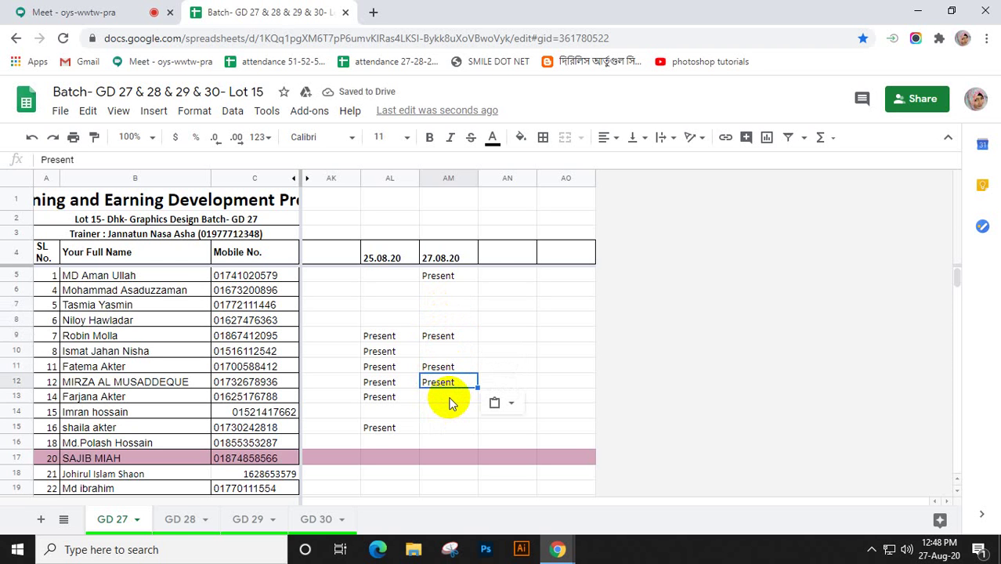
left_click(451, 400)
type("Present")
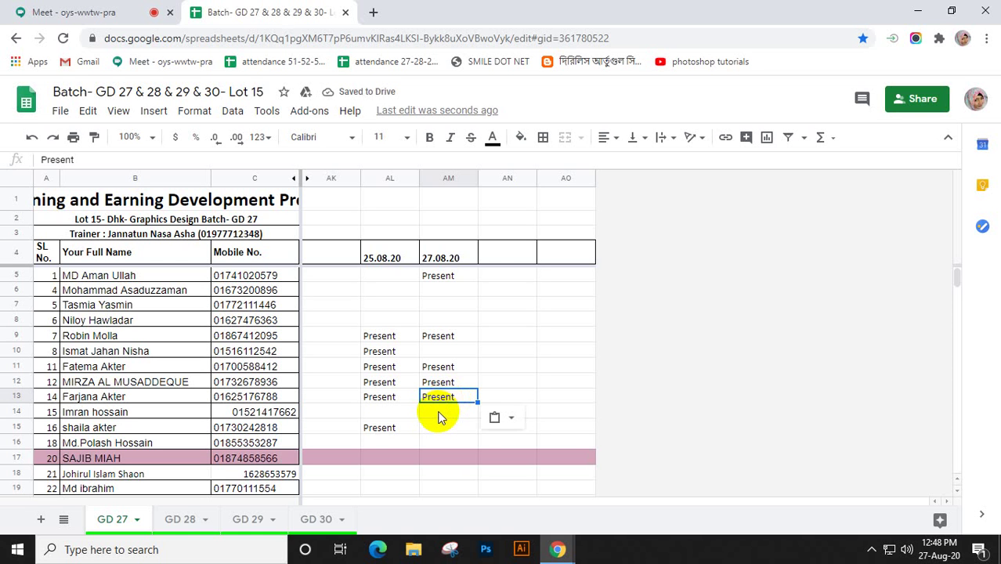
Step: Go through cells AM14 to AM19 of the 27.08.20 column and check the GD 27 roster down to its last rows
left_click(439, 416)
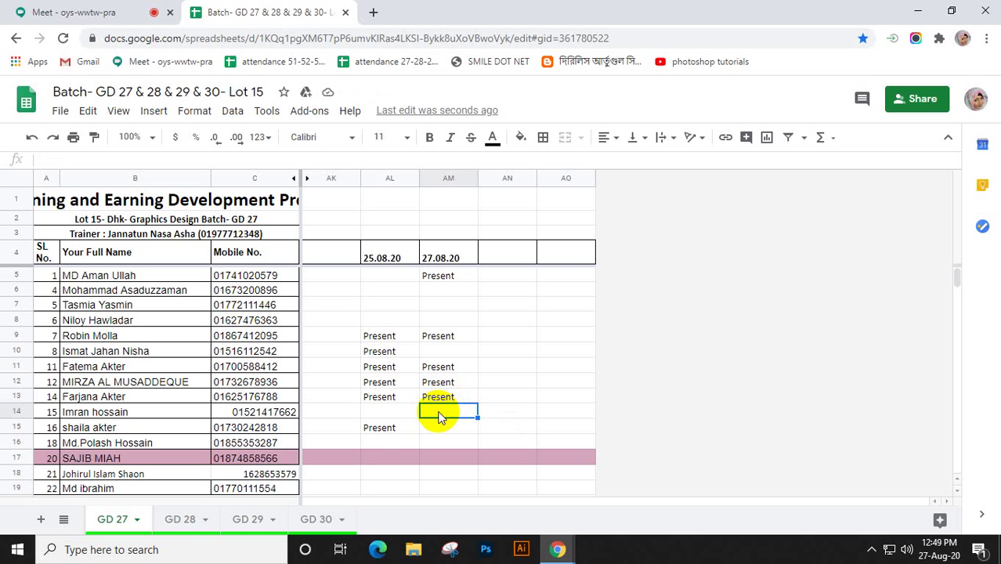
left_click(432, 428)
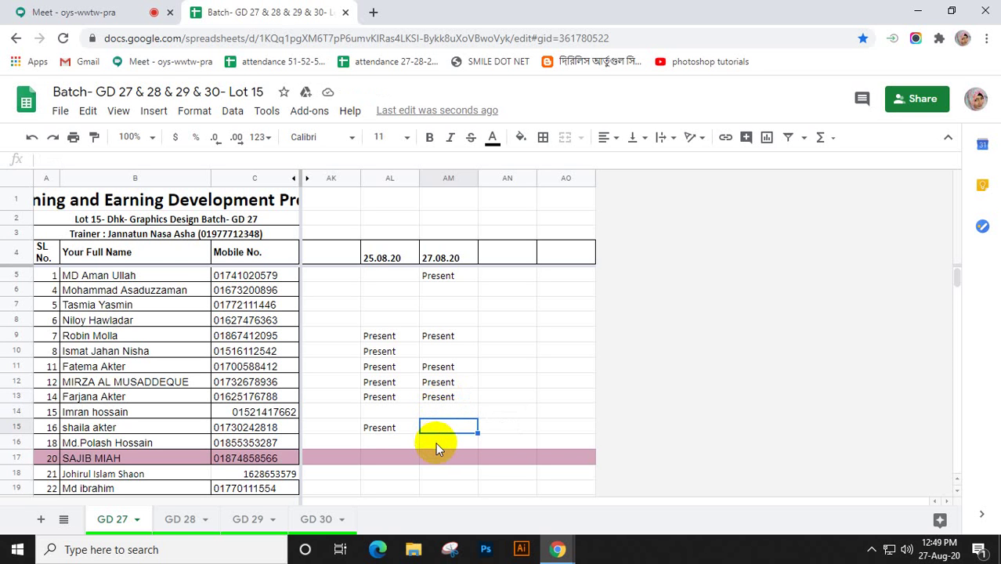
left_click(437, 443)
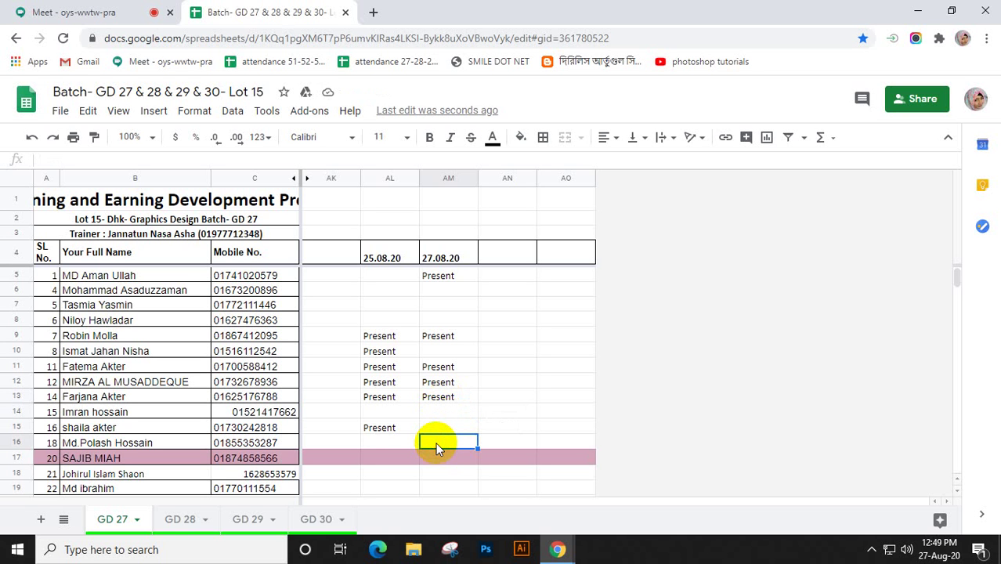
left_click(442, 464)
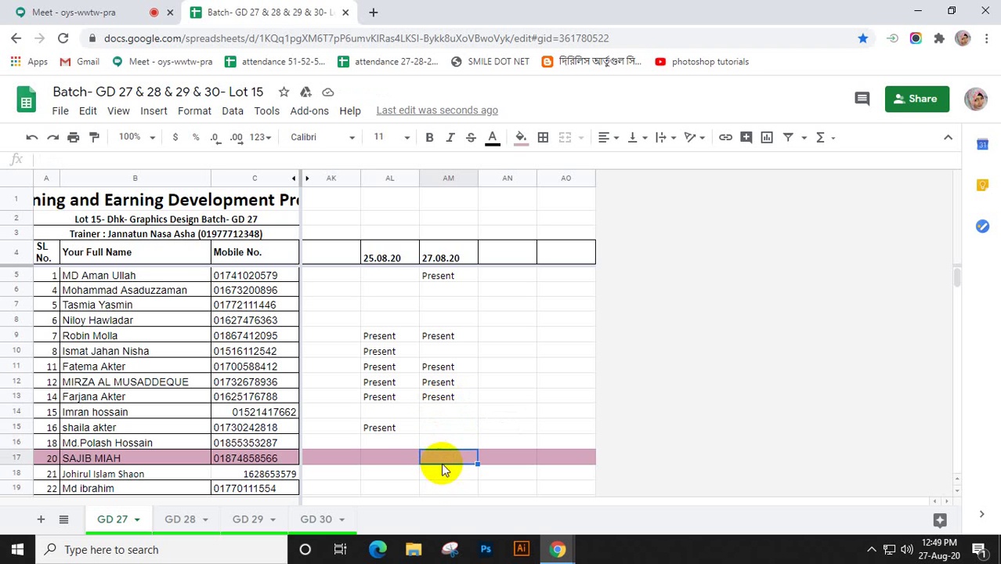
left_click(441, 476)
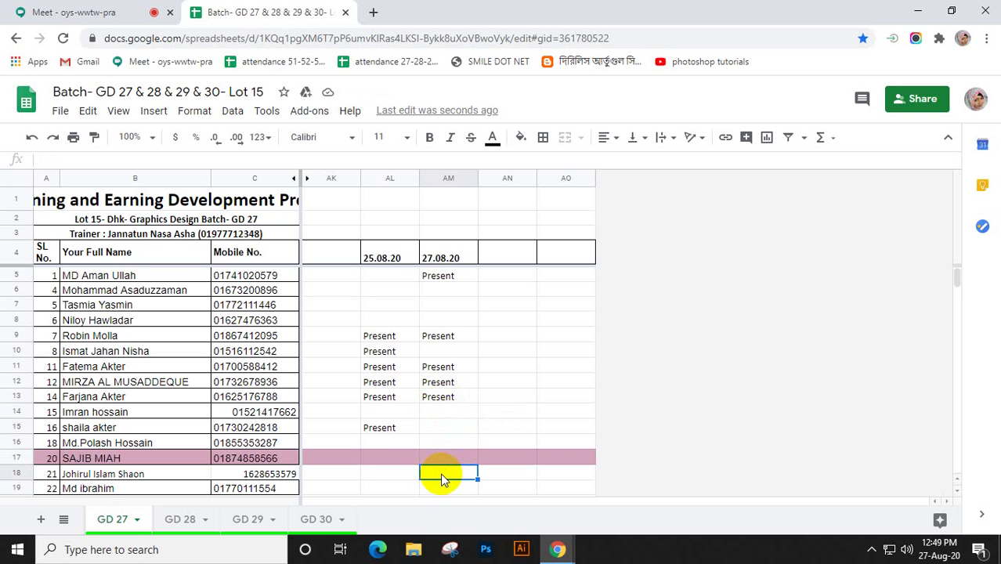
left_click(439, 486)
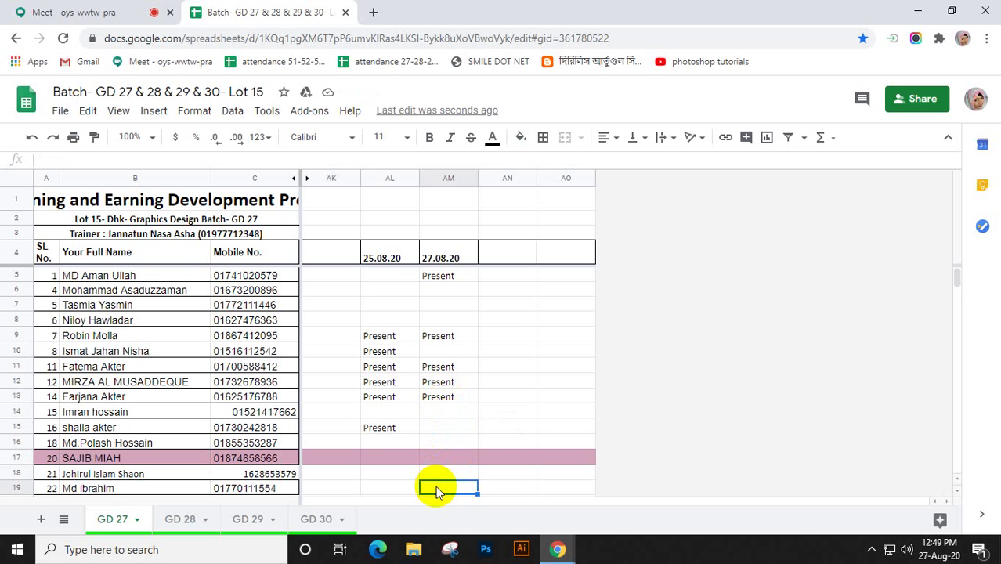
scroll(439, 487, "down", 3)
scroll(438, 492, "up", 3)
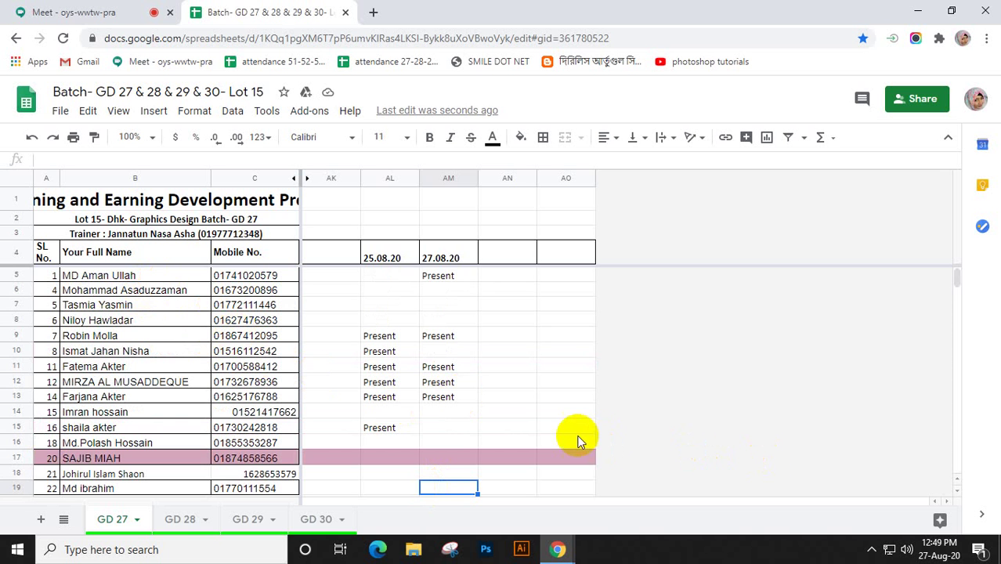
scroll(268, 407, "down", 5)
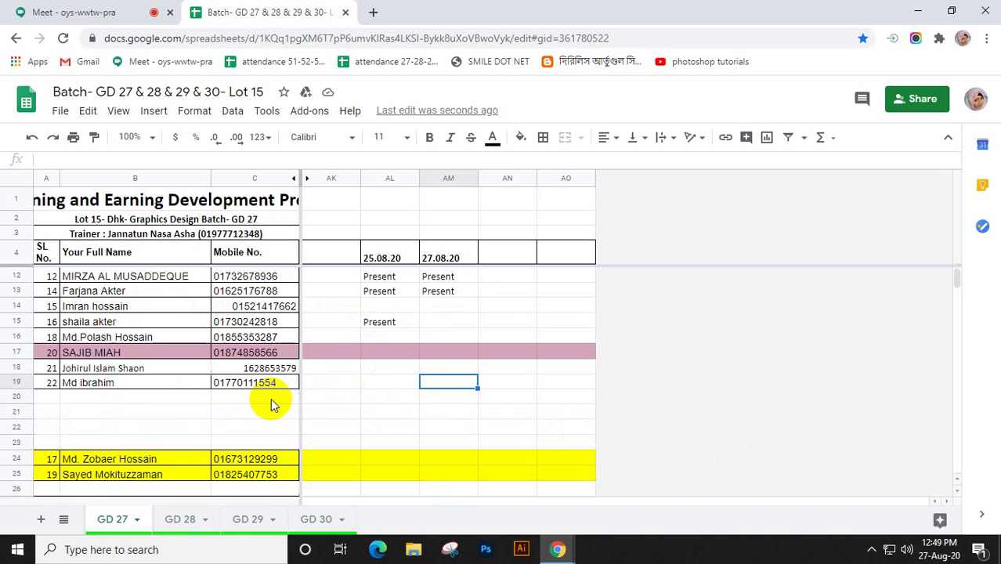
scroll(270, 401, "up", 5)
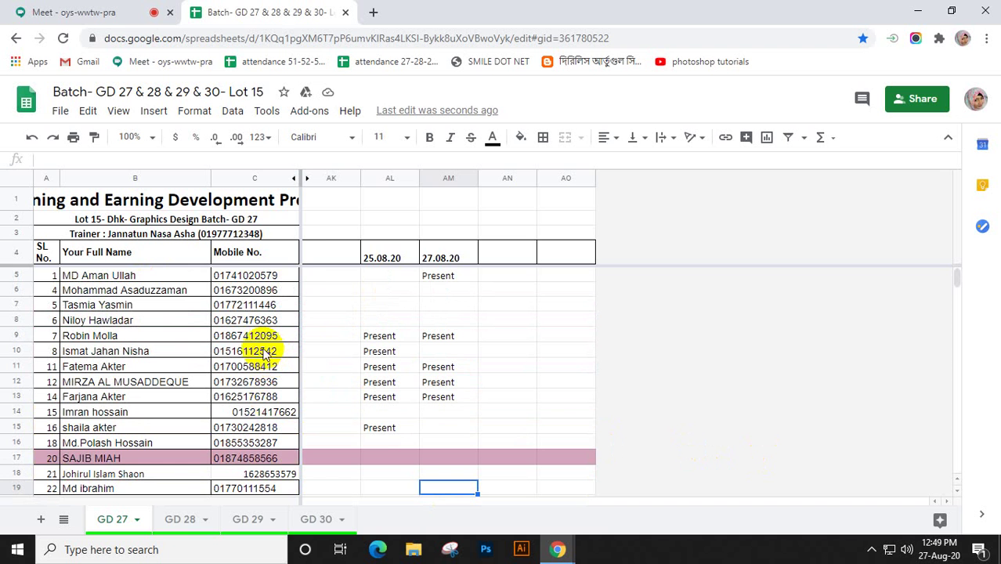
Step: On the GD 29 sheet, move the 25.08.20 date header from AK4 to AL4, above its attendance entries
left_click(247, 517)
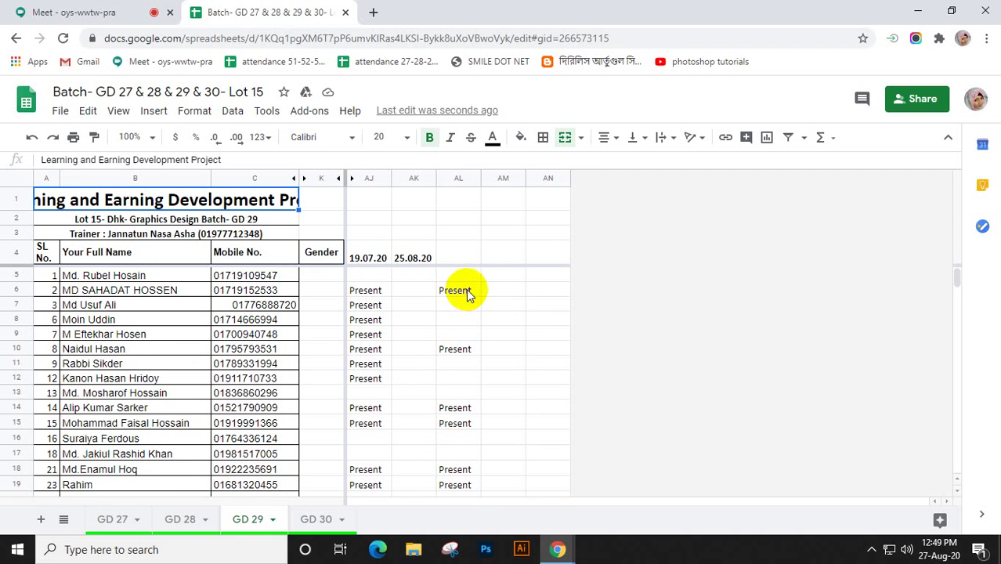
left_click(419, 263)
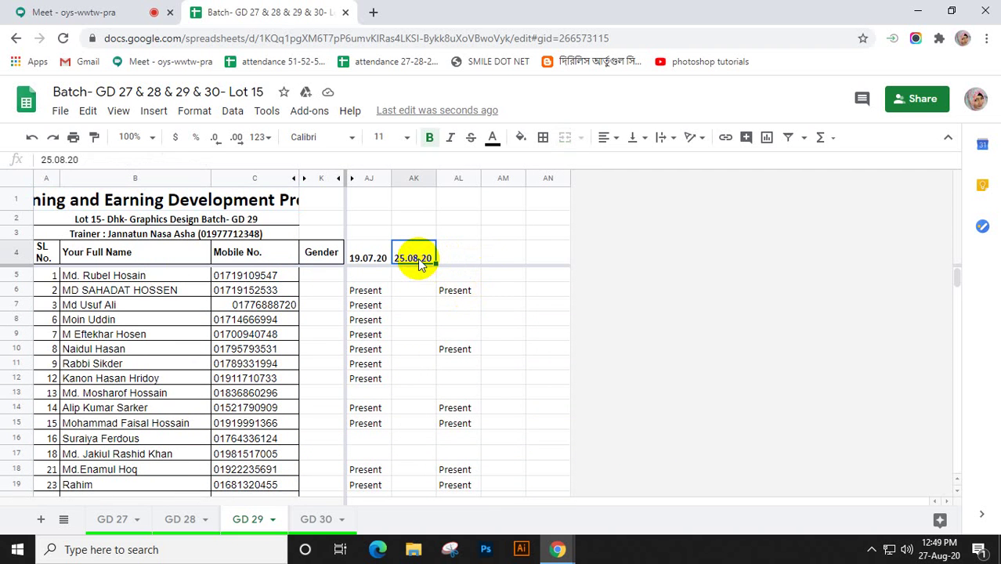
key("ctrl+c")
left_click(458, 259)
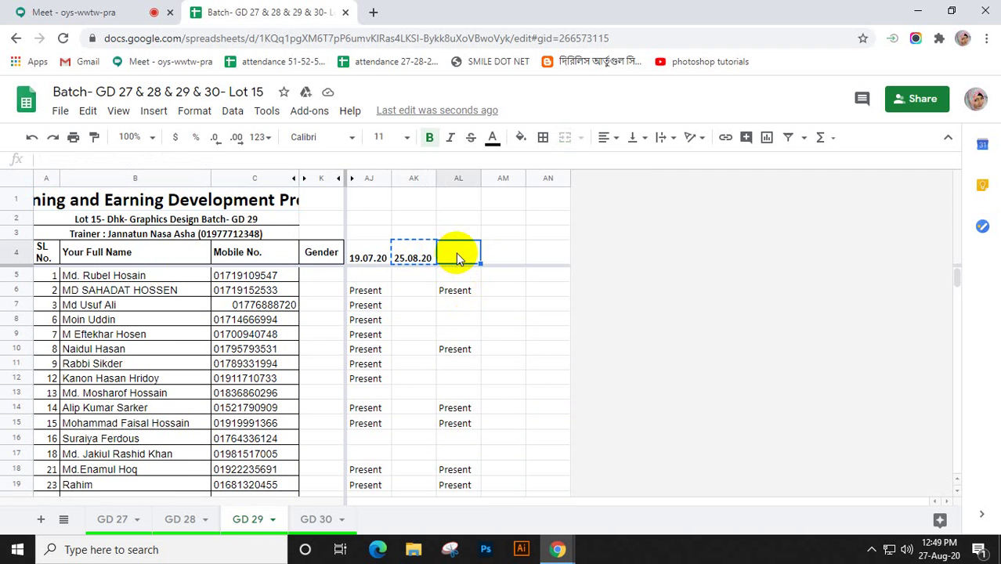
key("ctrl+v")
Step: Copy the 27.08.20 date header from AM4 on the GD 27 sheet into AM4 on the GD 29 sheet
left_click(111, 518)
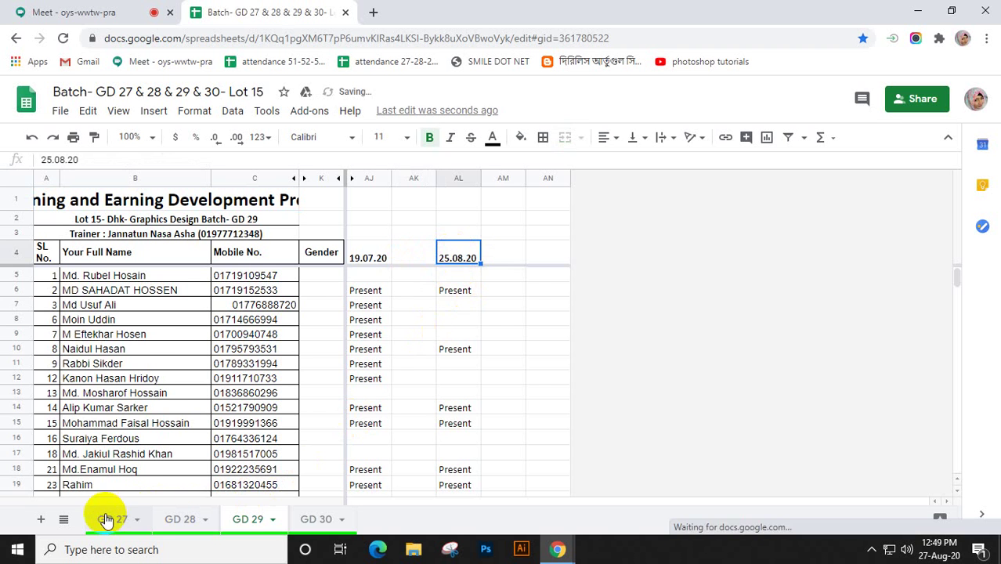
left_click(452, 262)
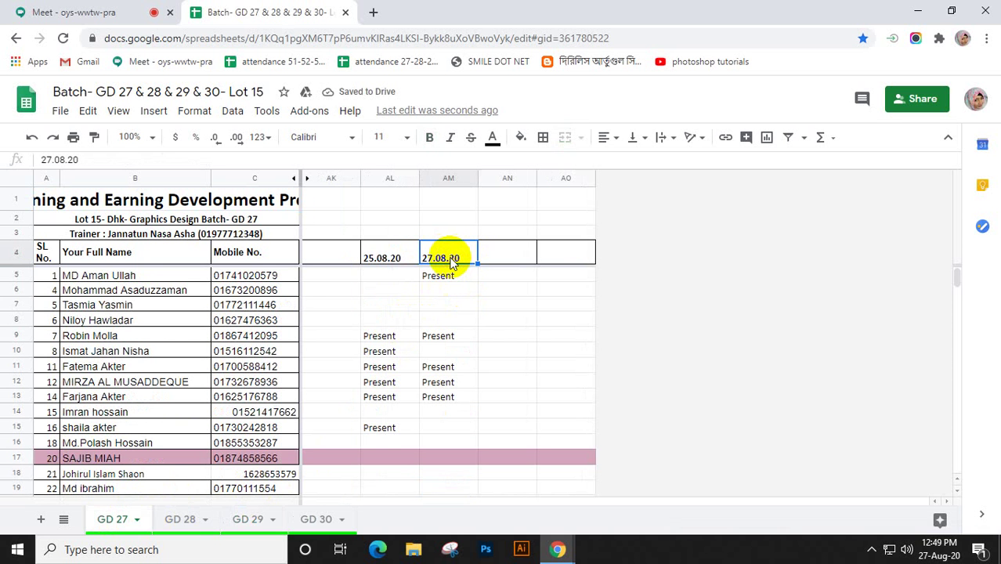
left_click(241, 518)
left_click(492, 255)
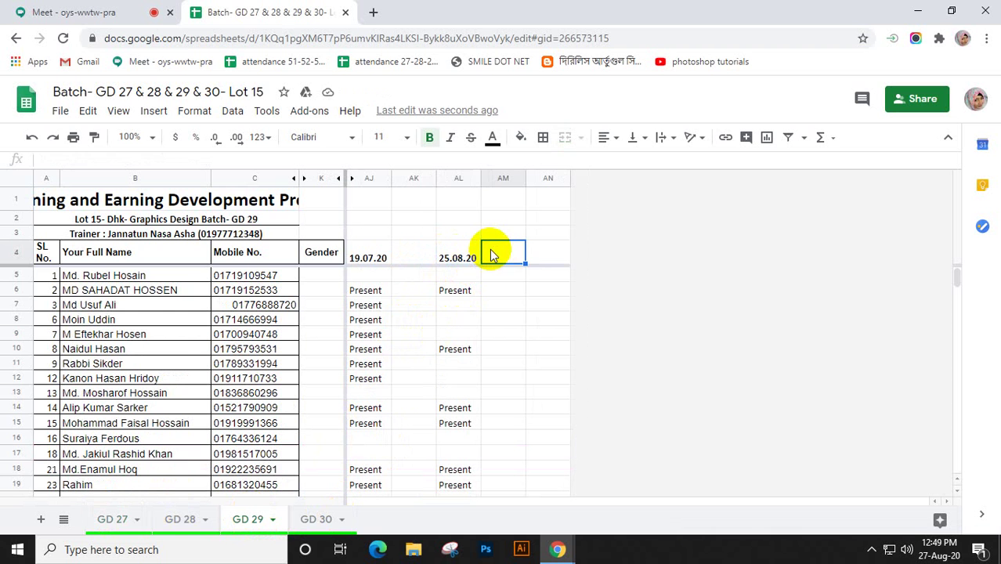
key("ctrl+v")
Step: Copy the "Present" entry from AL6, go down the 27.08.20 column on GD 29 and paste it into AM10
left_click(461, 293)
key("ctrl+c")
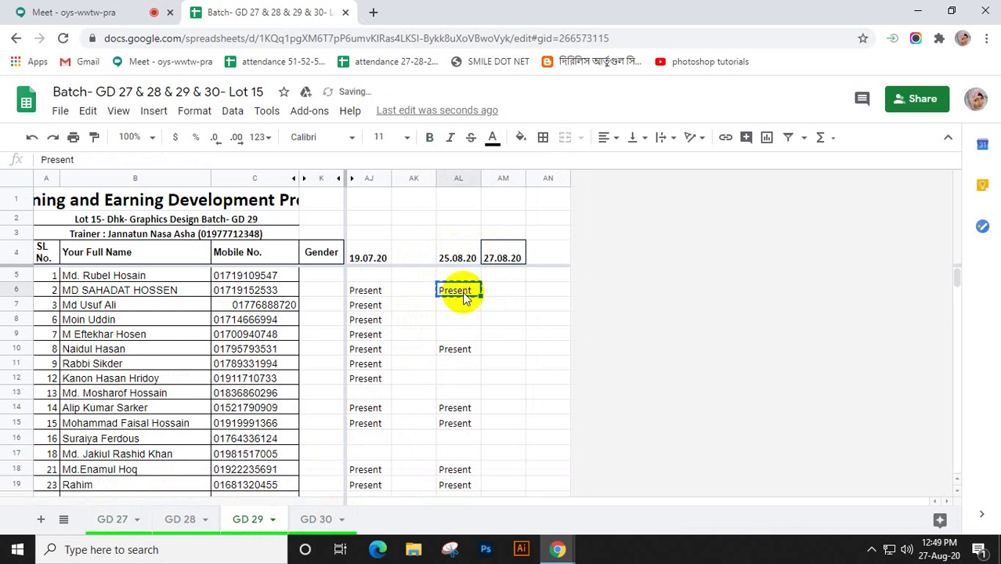
left_click(500, 277)
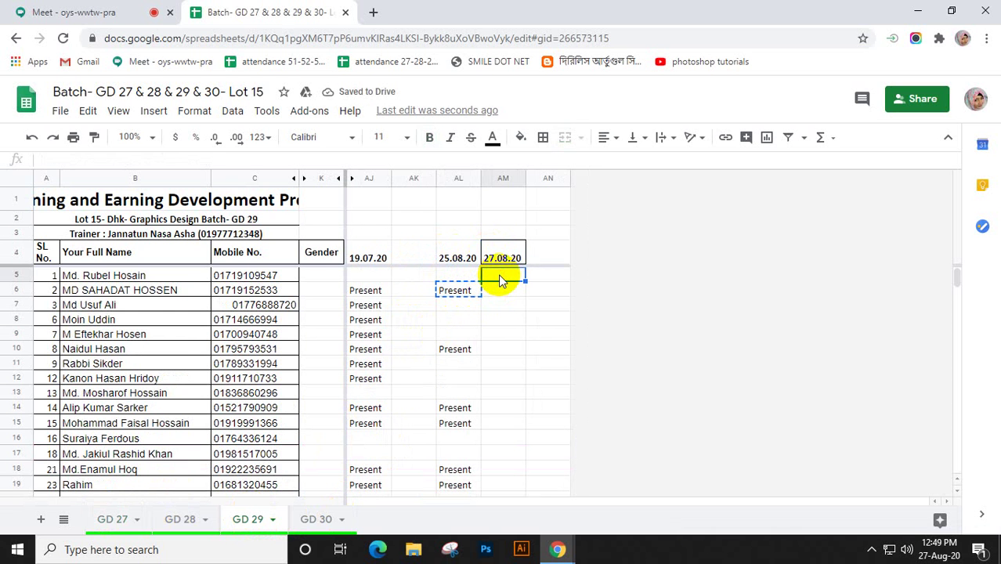
left_click(507, 291)
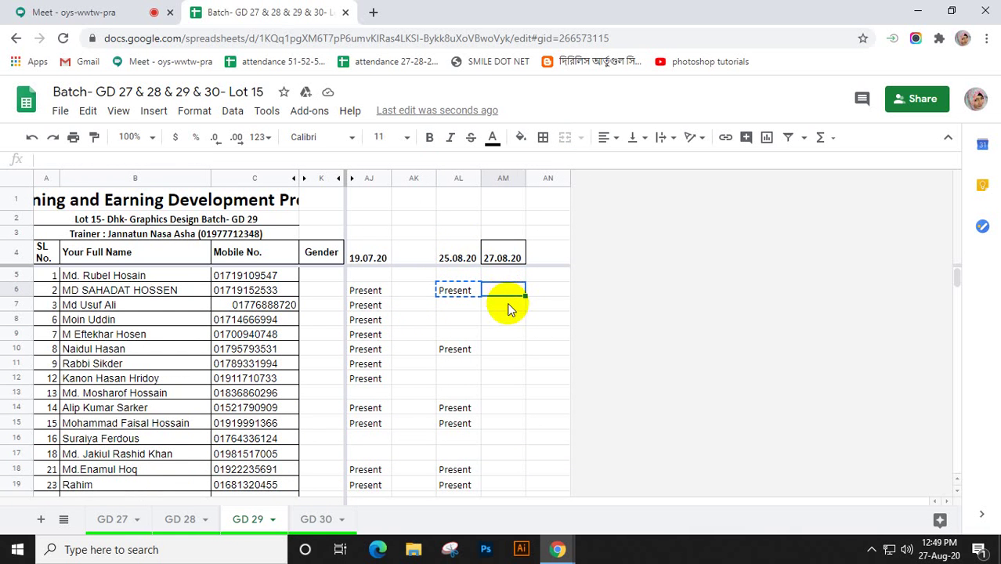
left_click(508, 307)
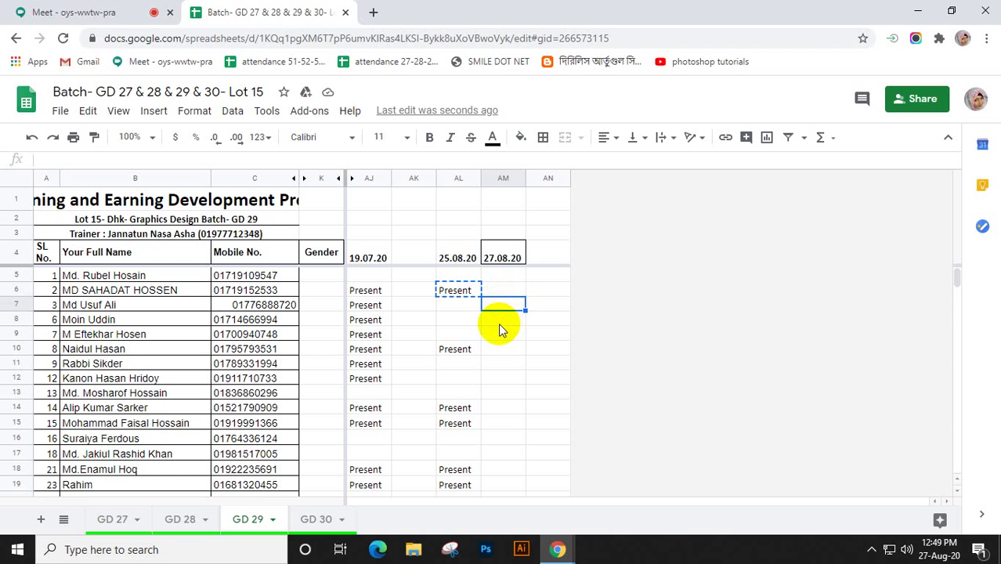
left_click(499, 323)
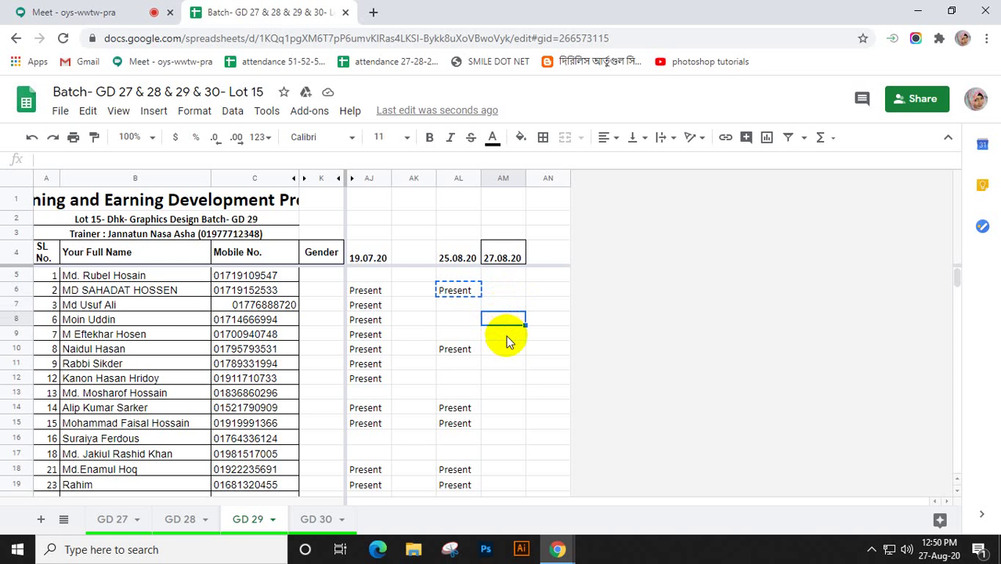
left_click(508, 338)
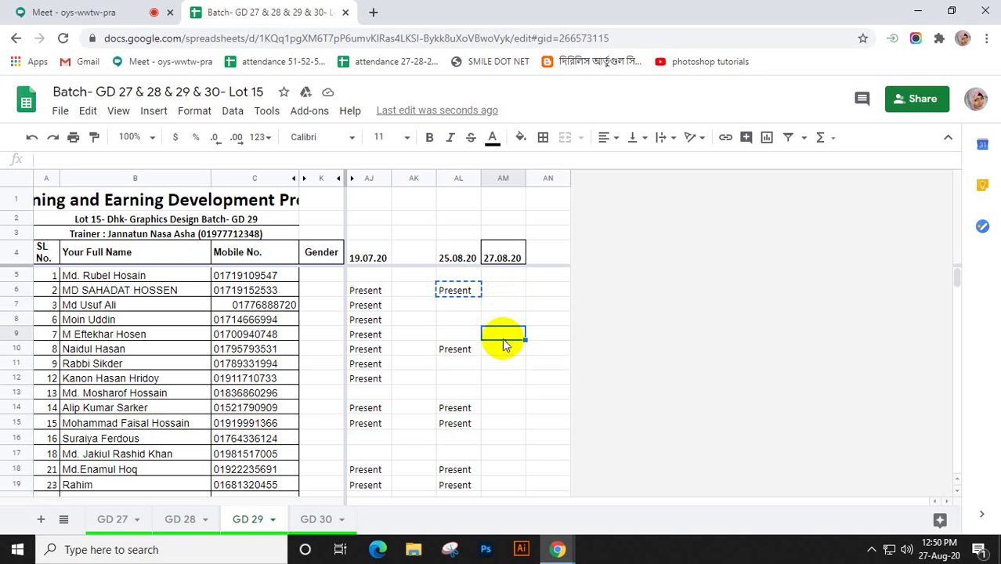
left_click(502, 355)
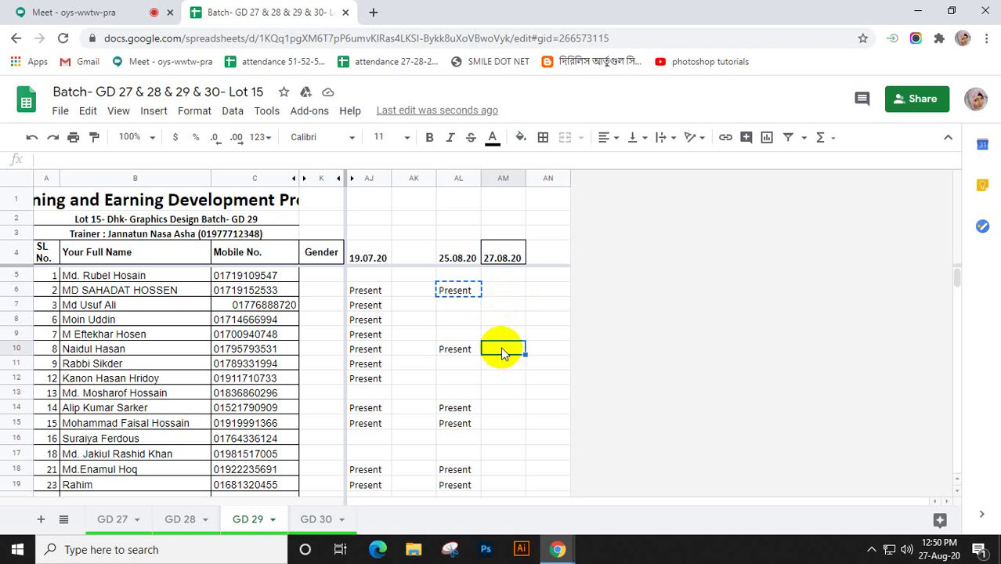
left_click(502, 367)
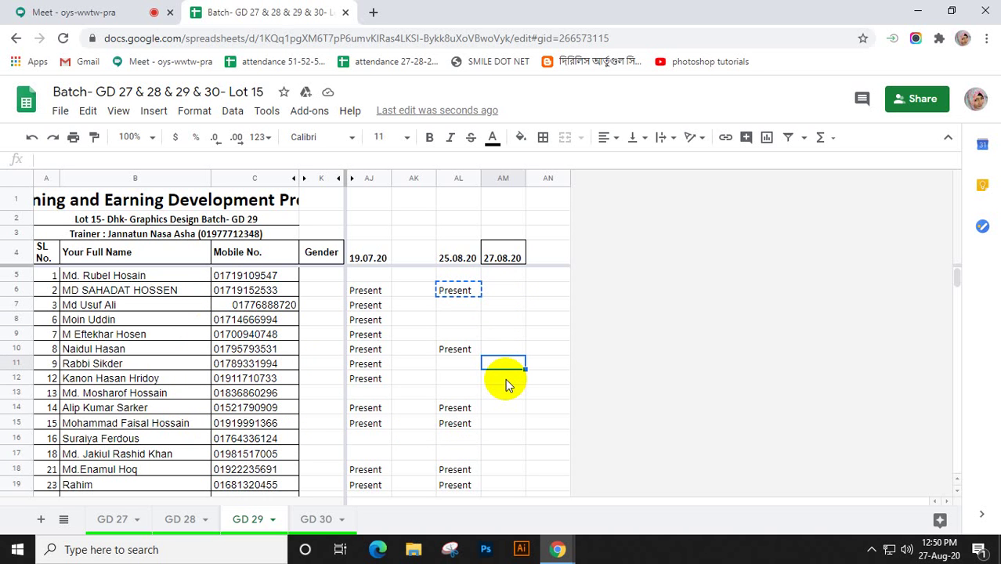
left_click(501, 351)
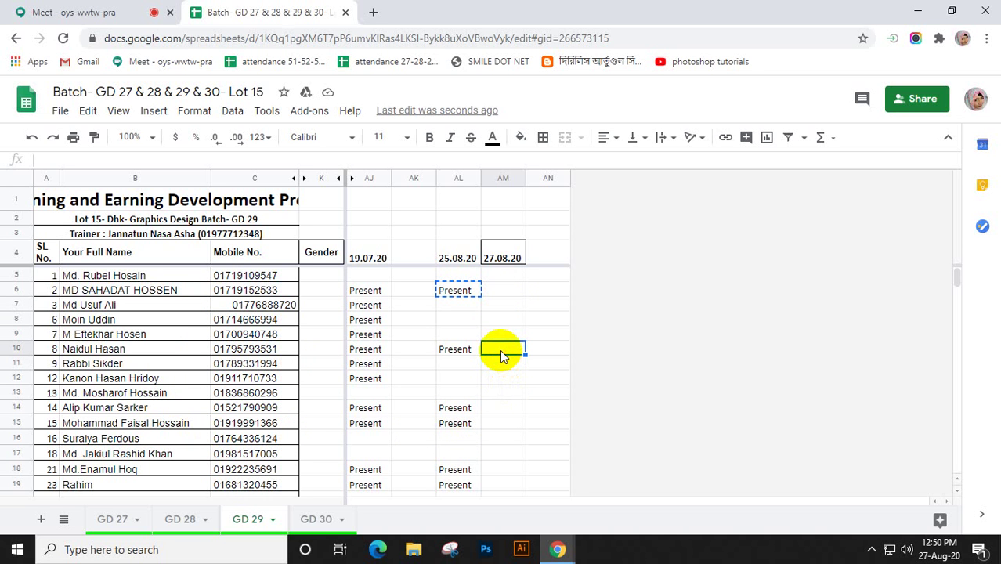
key("ctrl+v")
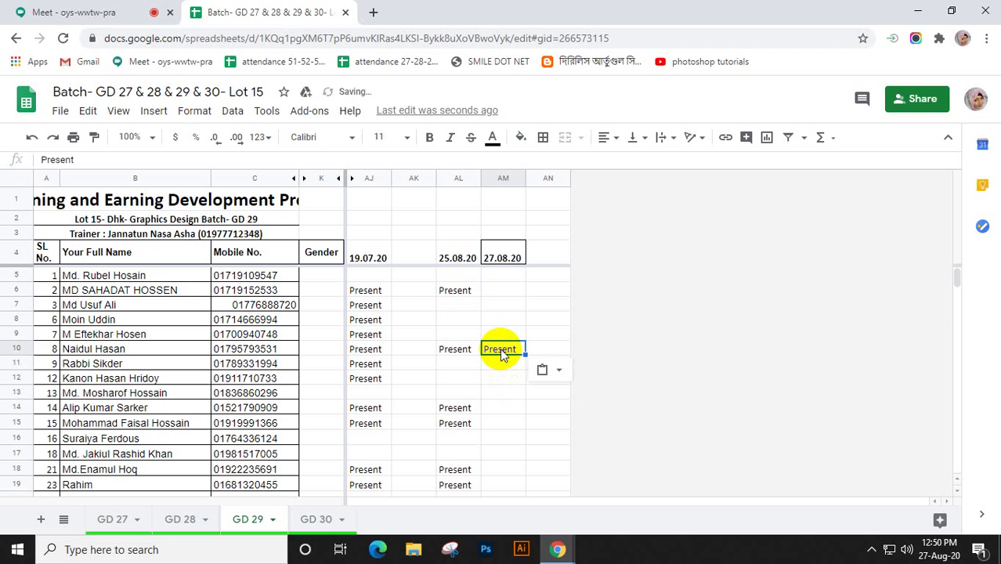
Step: Continue down the 27.08.20 column on the GD 29 sheet and enter "Present" in AM14 and AM15
left_click(504, 366)
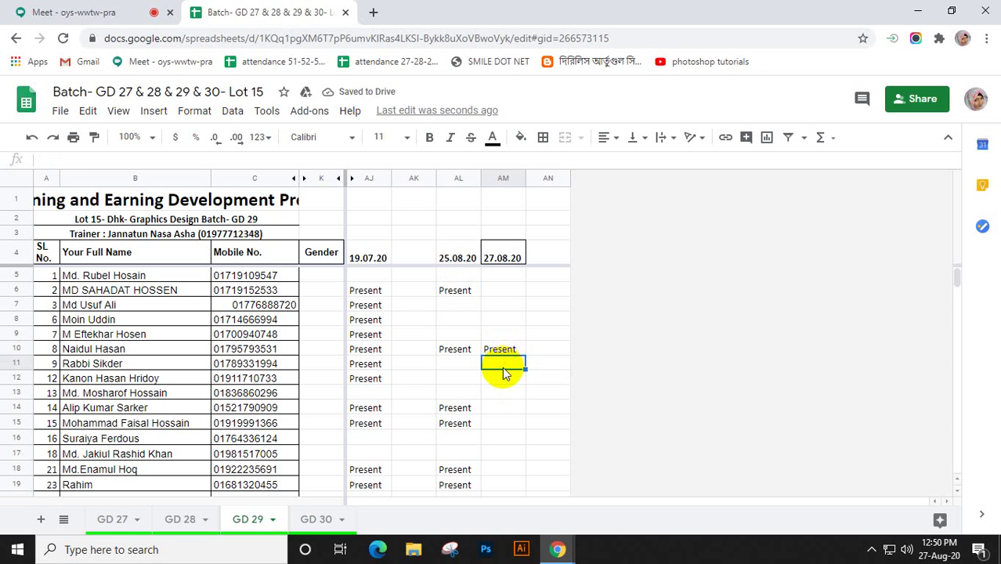
left_click(502, 380)
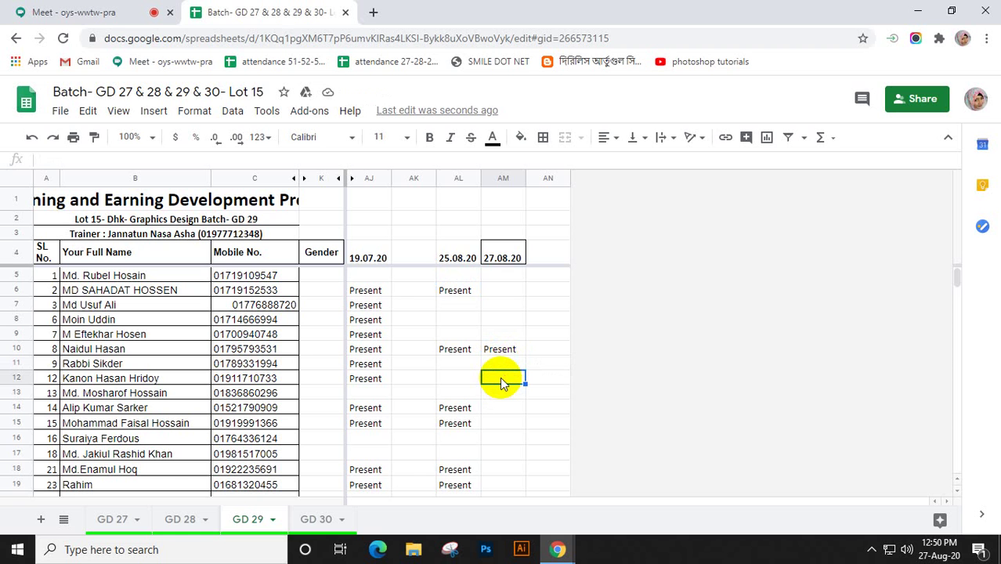
left_click(500, 393)
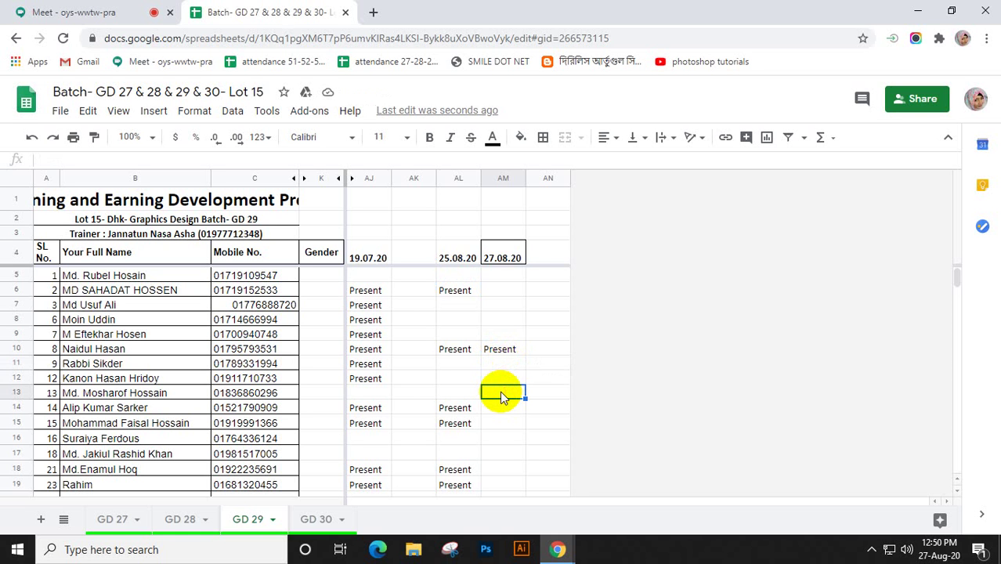
left_click(500, 408)
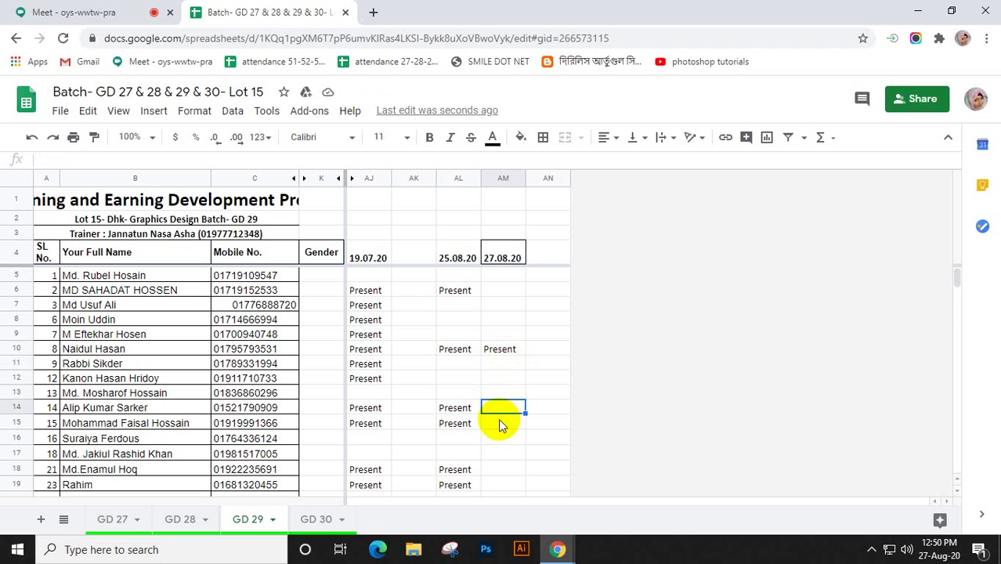
type("Present")
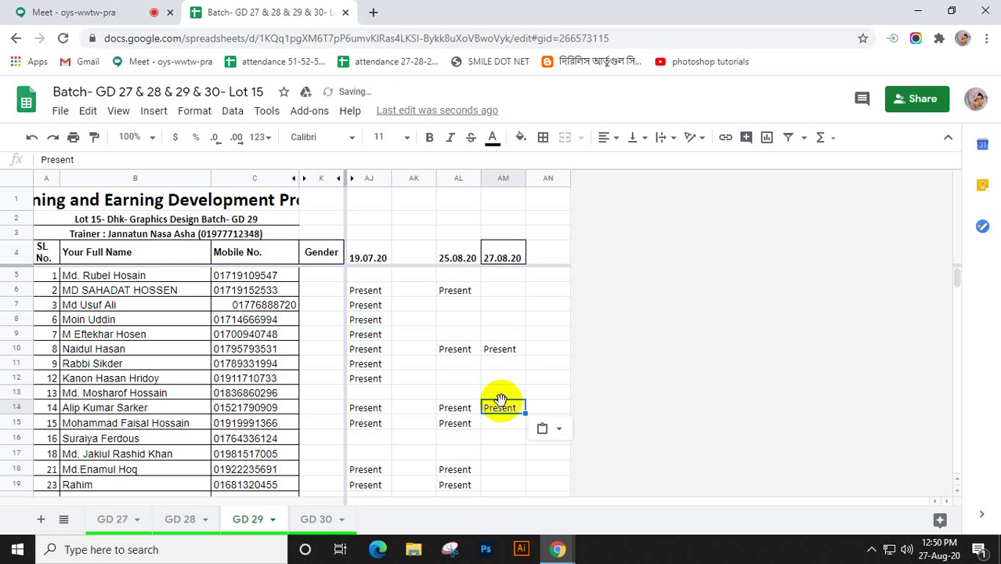
left_click(500, 424)
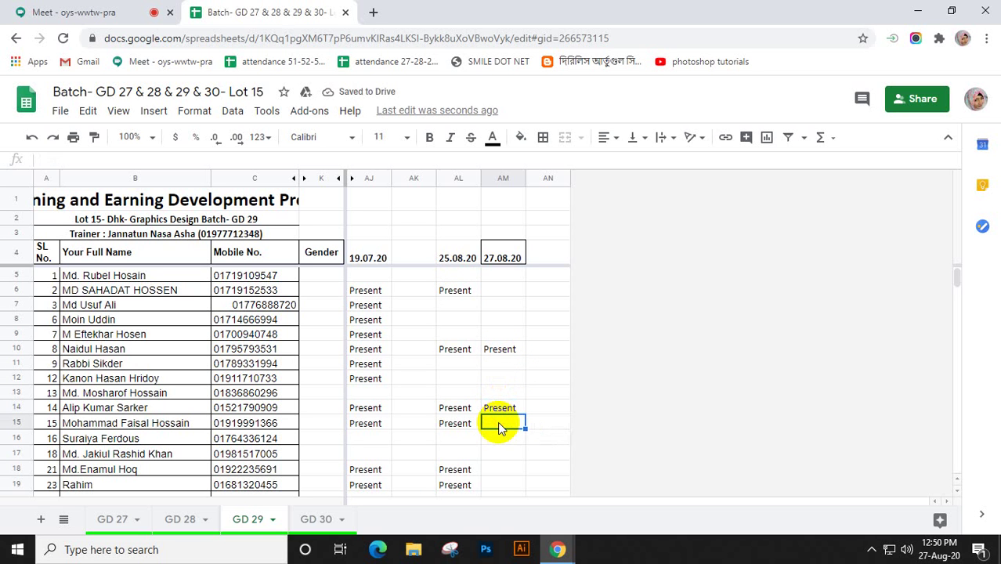
type("Present")
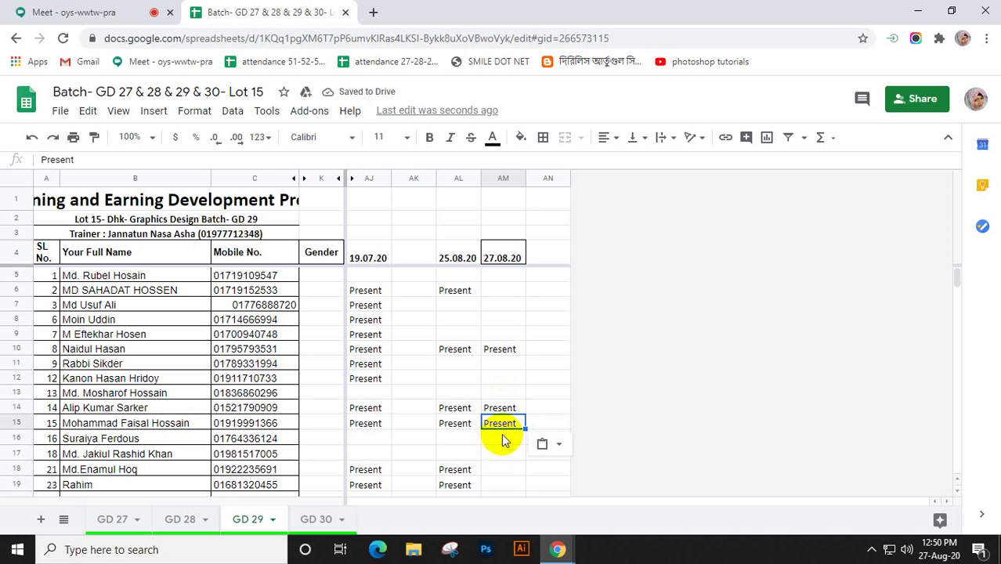
Step: Switch to the Meet call, check the meeting chat for attendance replies, and return to the attendance spreadsheet
left_click(41, 12)
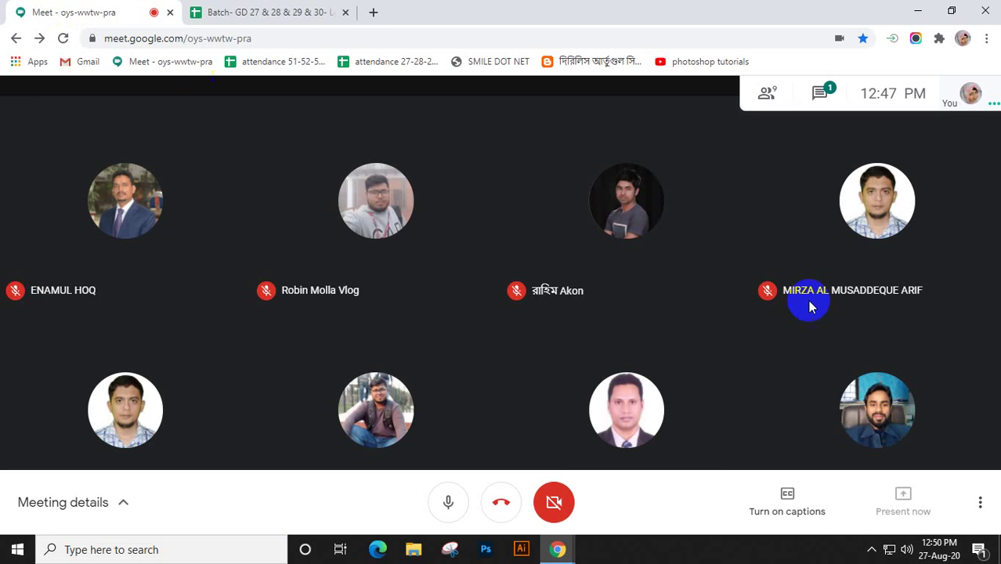
left_click(755, 94)
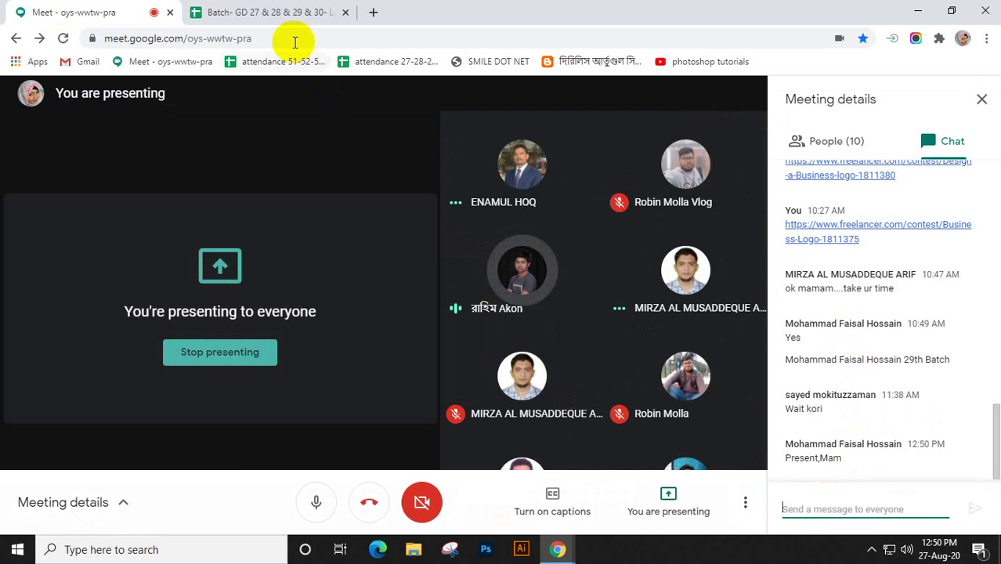
left_click(270, 12)
Step: Skip rows 16 and 17 of the 27.08.20 column and enter "Present" in AM18 and AM19
left_click(497, 440)
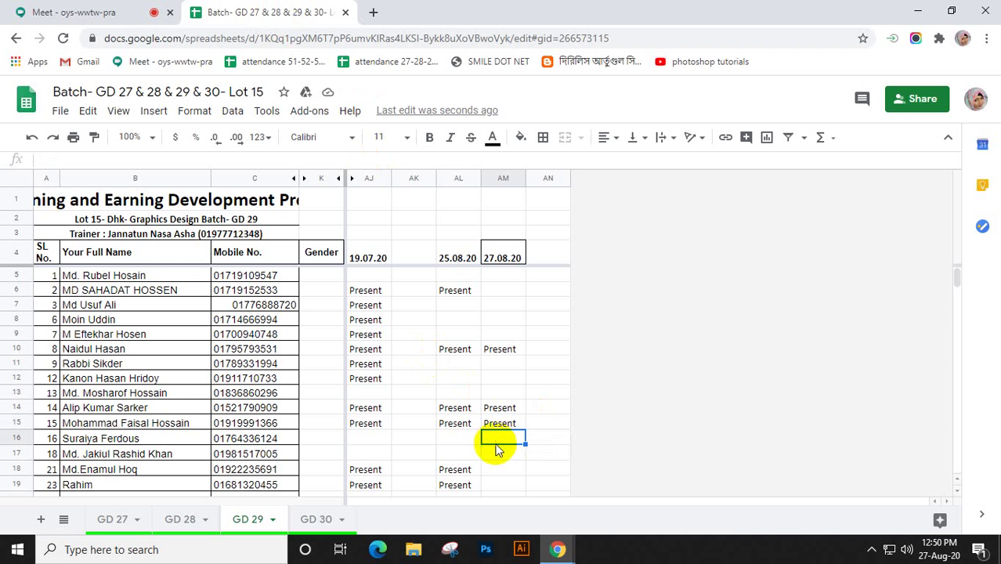
left_click(499, 455)
scroll(499, 455, "down", 1)
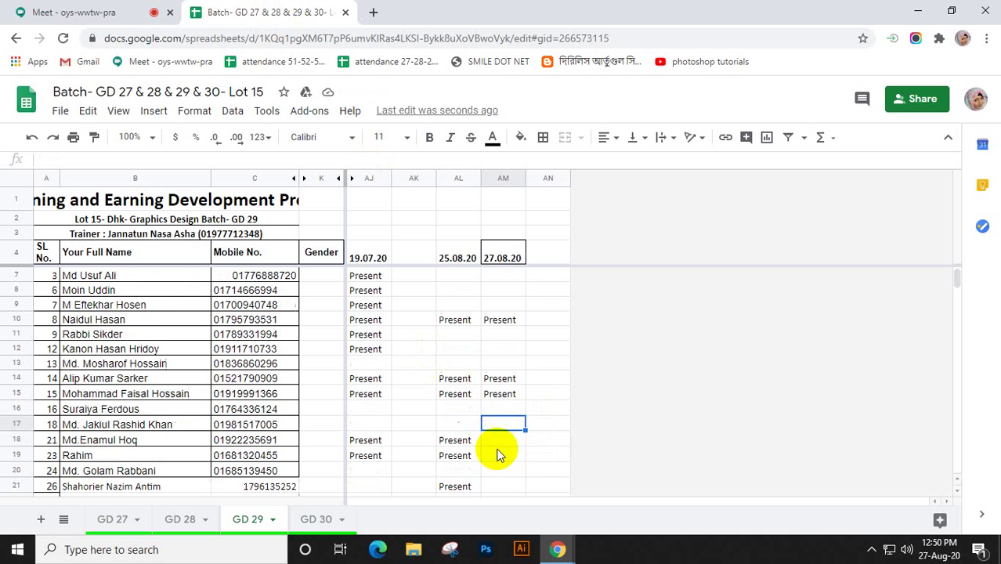
scroll(497, 452, "down", 3)
left_click(499, 338)
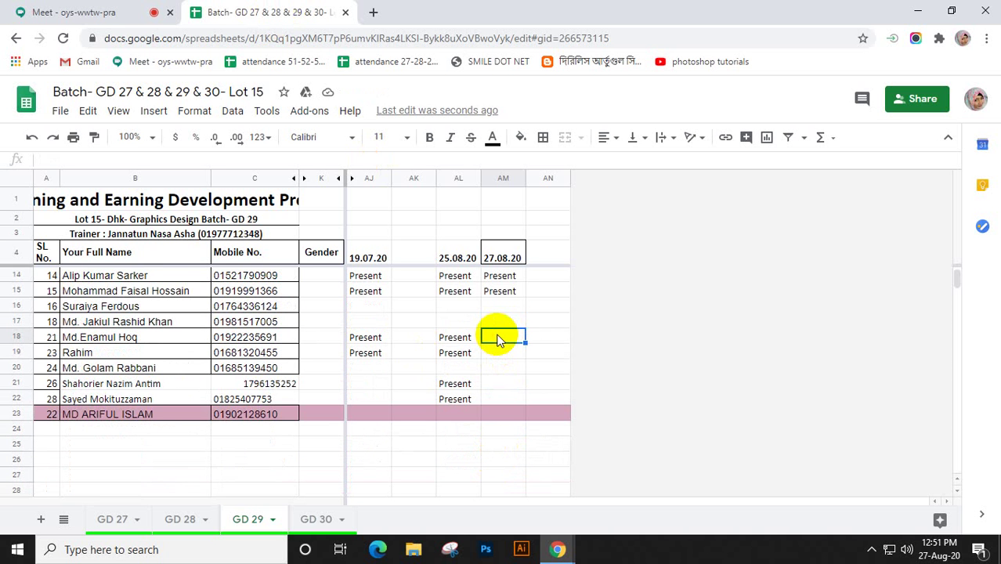
type("Present")
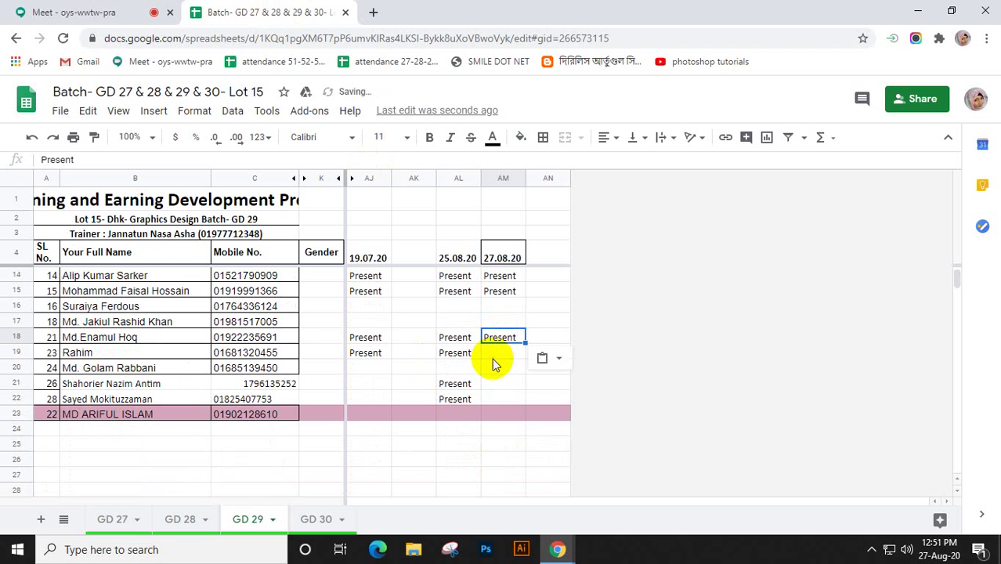
left_click(502, 354)
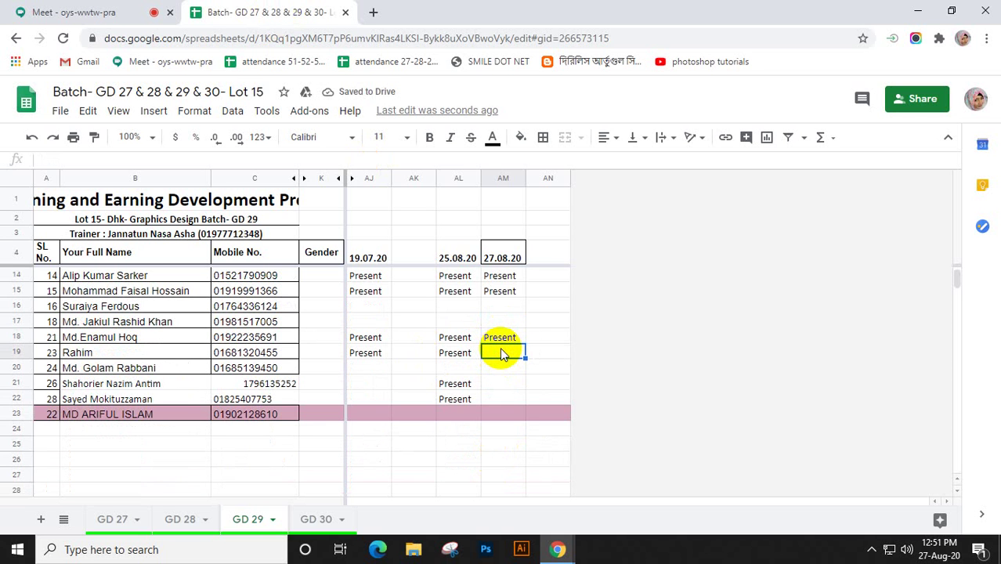
type("Present")
Step: Leave AM20 and AM21 blank and mark the student in row 22 as "Present" for 27.08.20
left_click(495, 370)
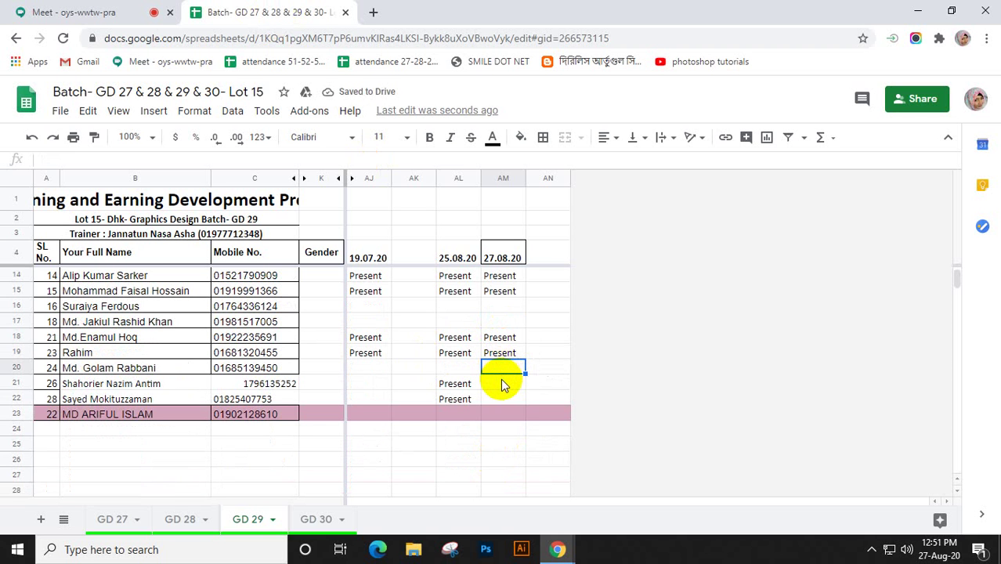
left_click(500, 382)
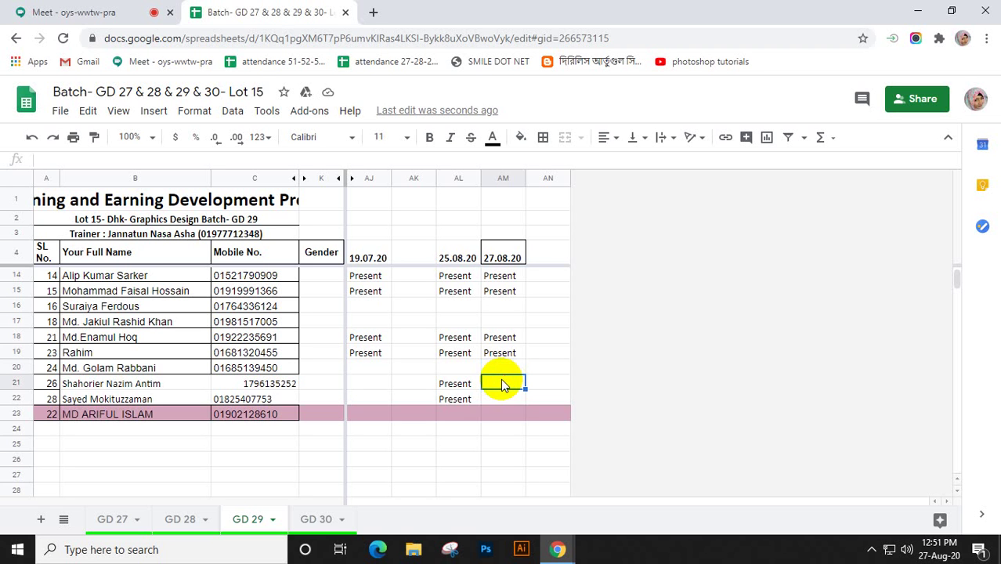
left_click(499, 396)
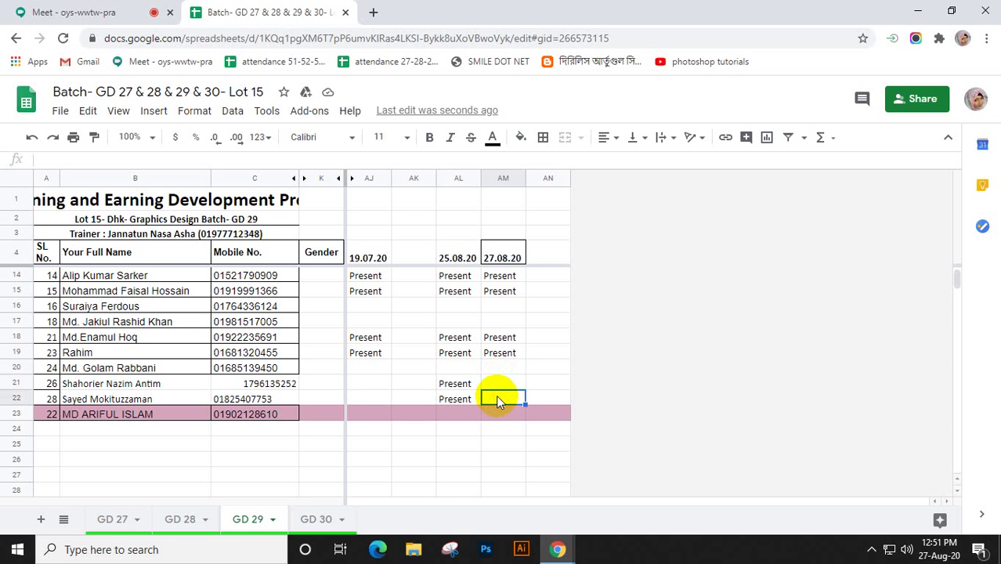
type("Present")
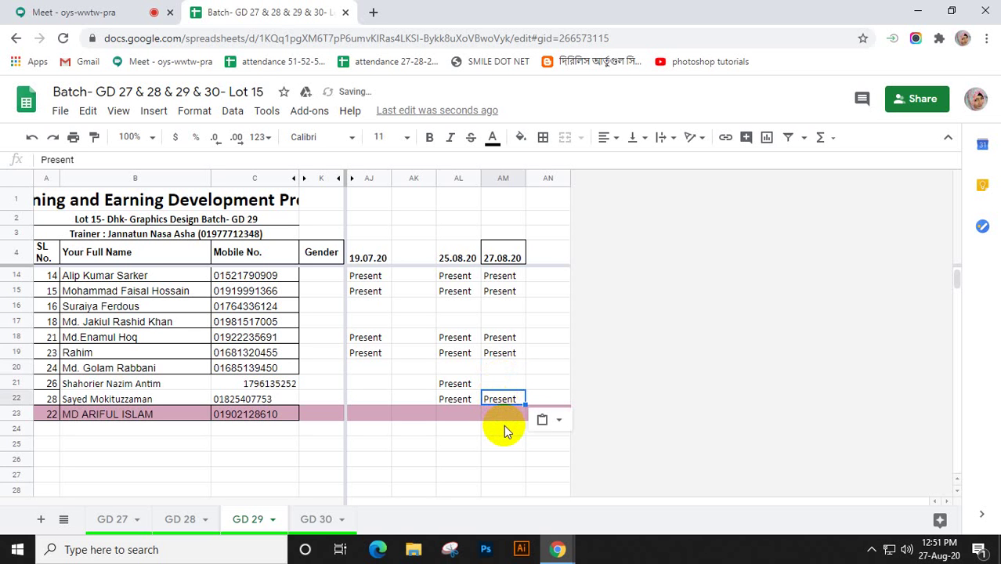
Step: Review the GD 29 roster's 27.08.20 entries and switch back to the Meet call with its chat
scroll(503, 430, "up", 3)
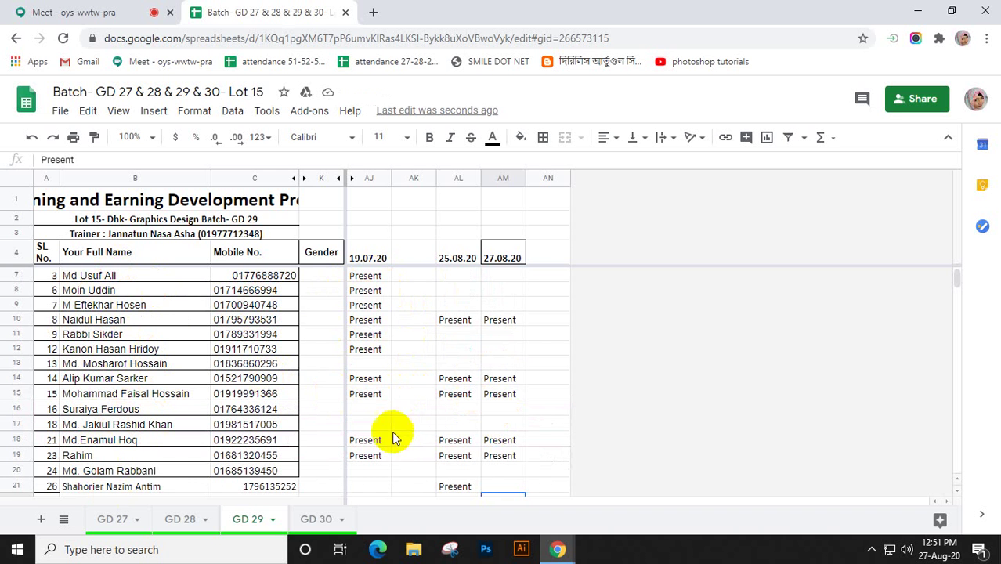
scroll(138, 410, "down", 2)
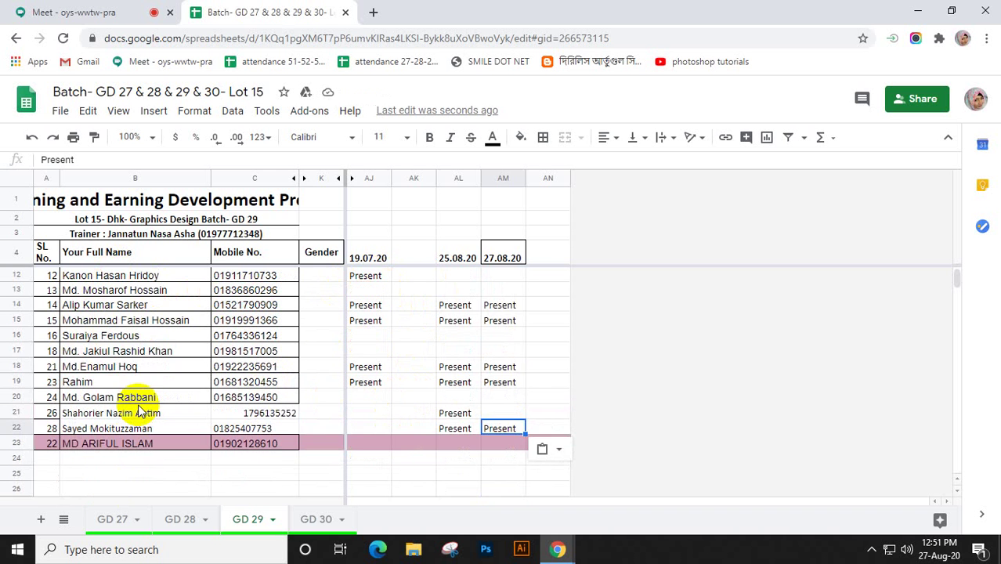
scroll(138, 411, "up", 3)
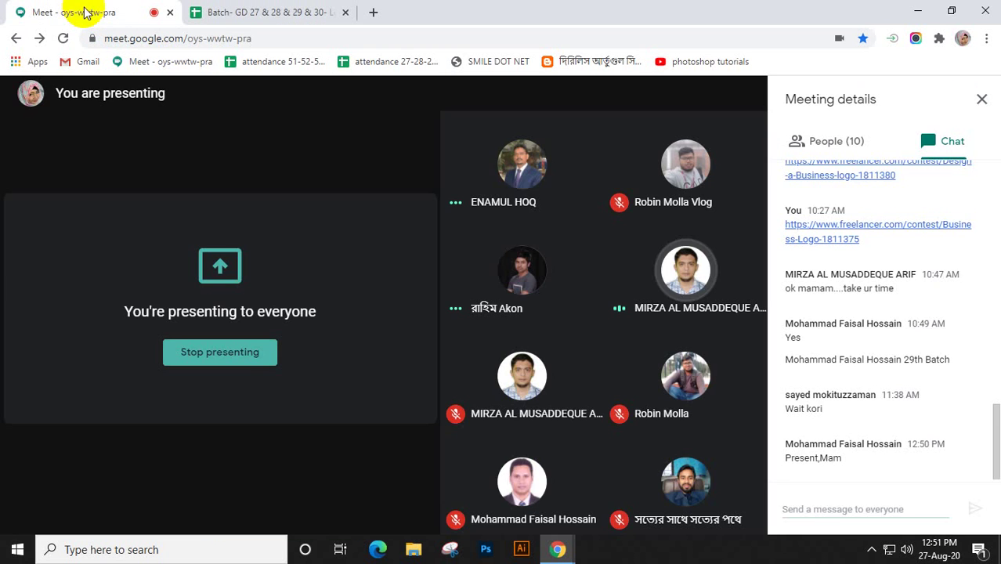
left_click(86, 12)
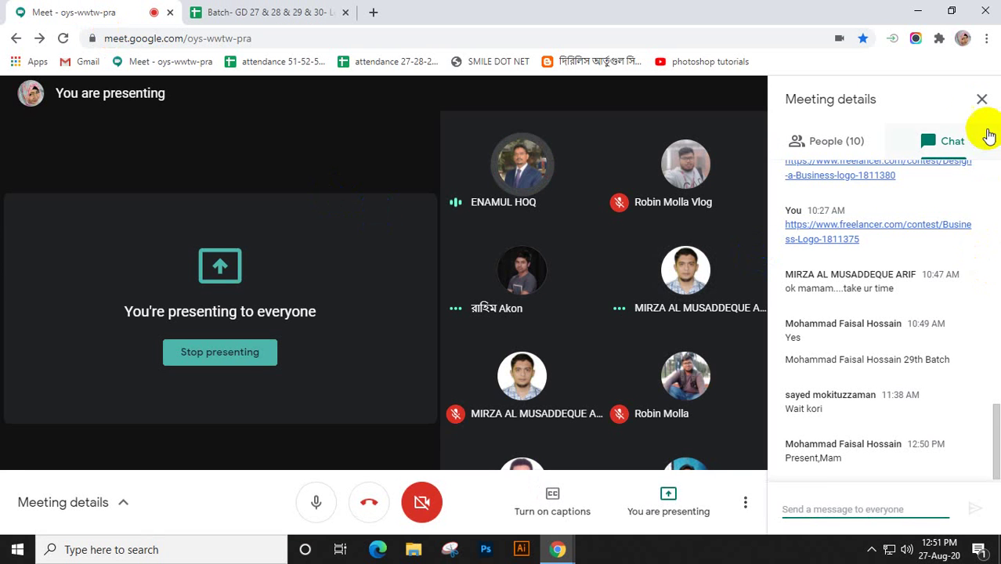